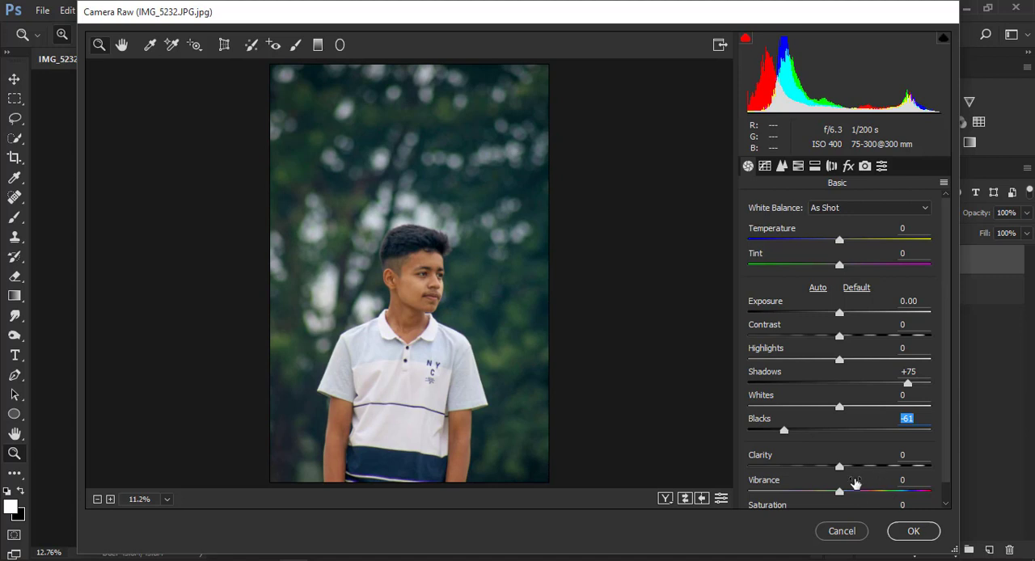
Set Vibrance to +70 and Saturation to -16 in the basic adjustments.
scroll(851, 479, down, 2)
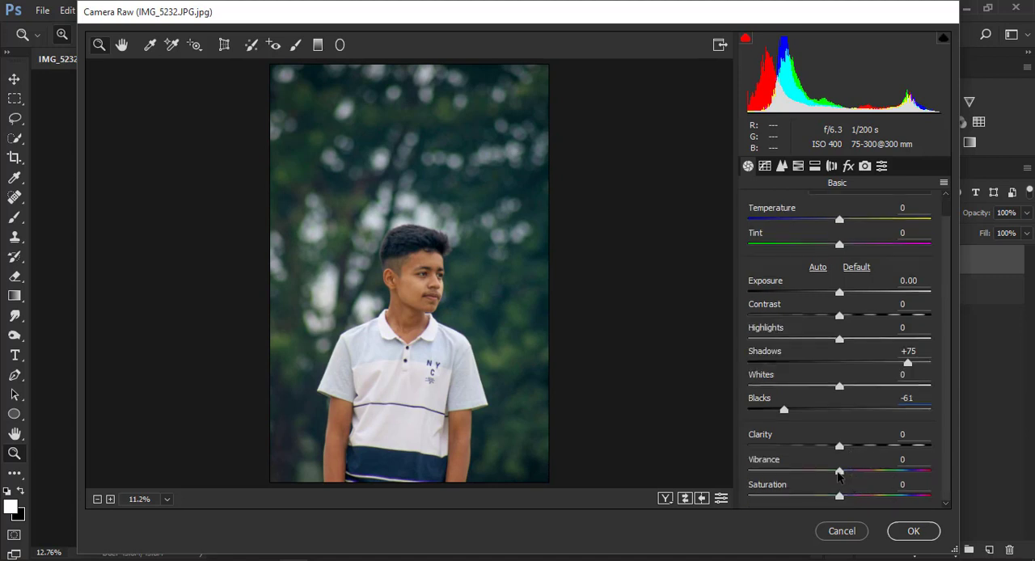
drag(838, 475, 902, 482)
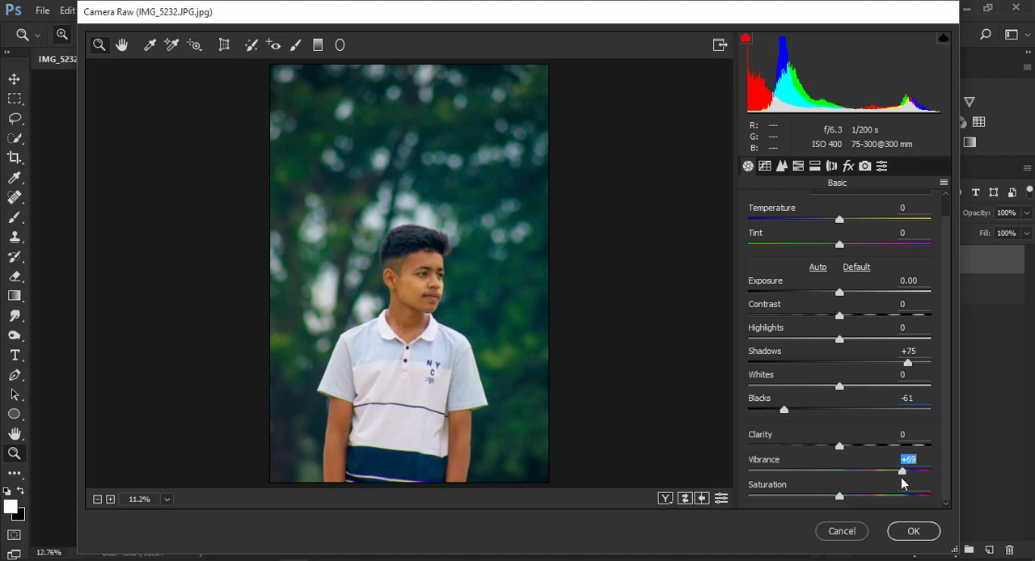
drag(840, 500, 825, 499)
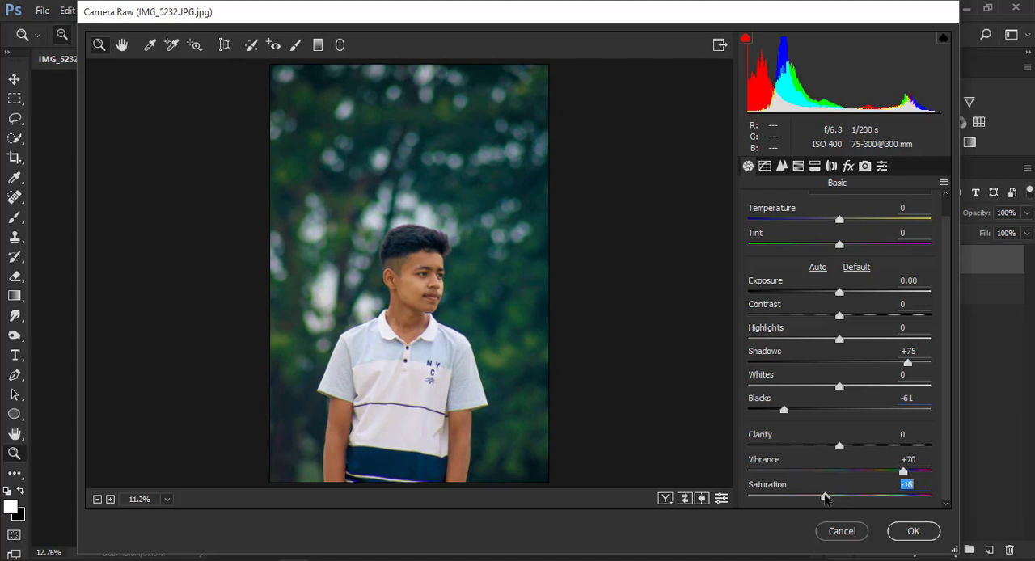
Set the HSL hue of Blues to -30, Greens to -17 and Aquas to -9, and the saturation of Blues to -39 and Greens to +100.
click(798, 168)
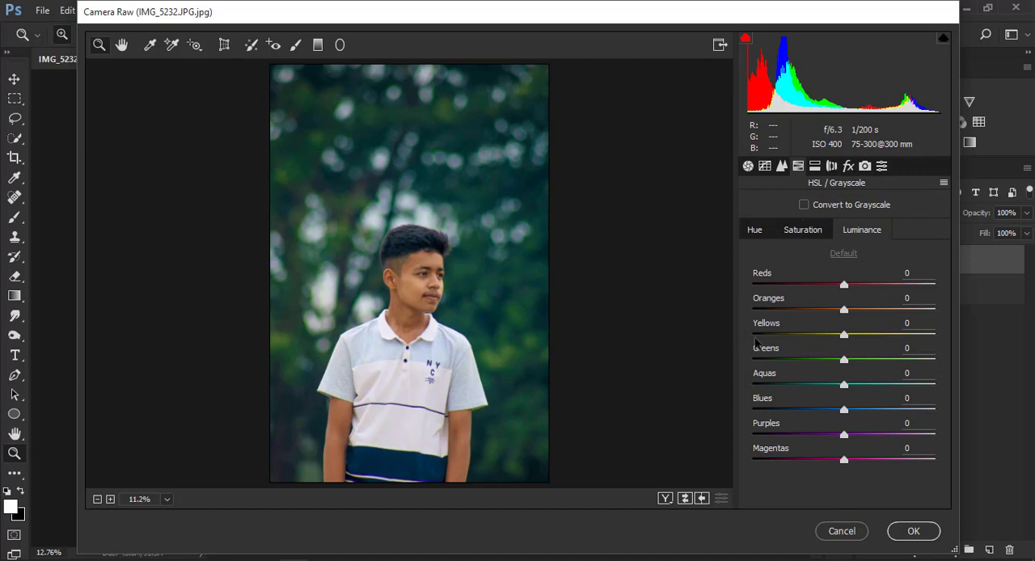
click(757, 233)
drag(843, 411, 809, 411)
click(804, 230)
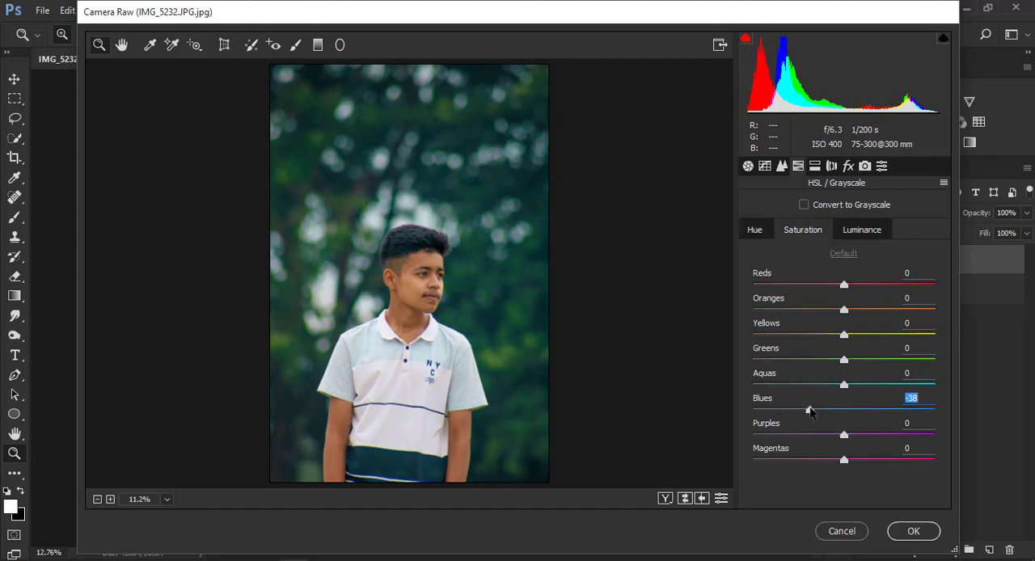
click(844, 361)
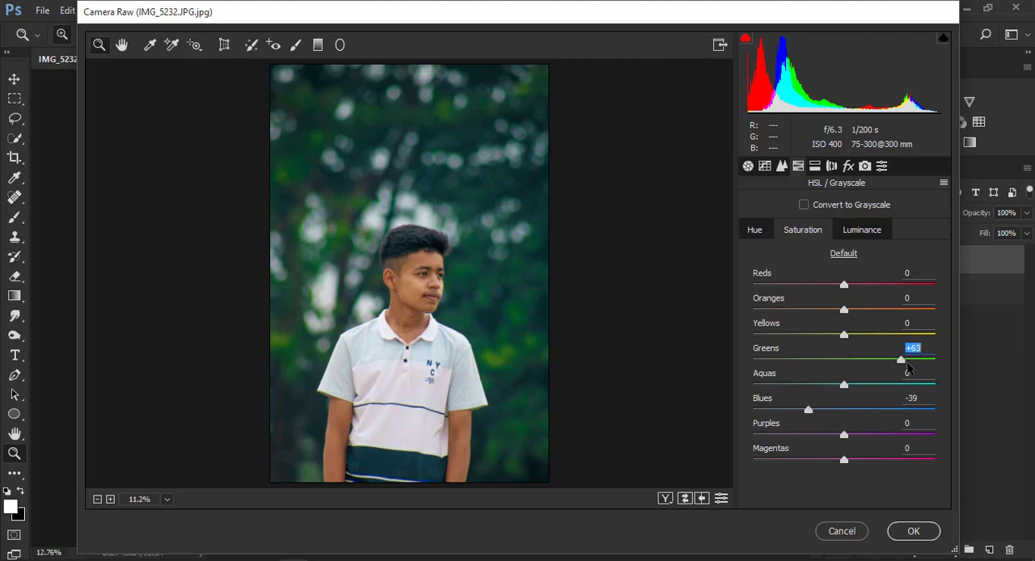
click(764, 231)
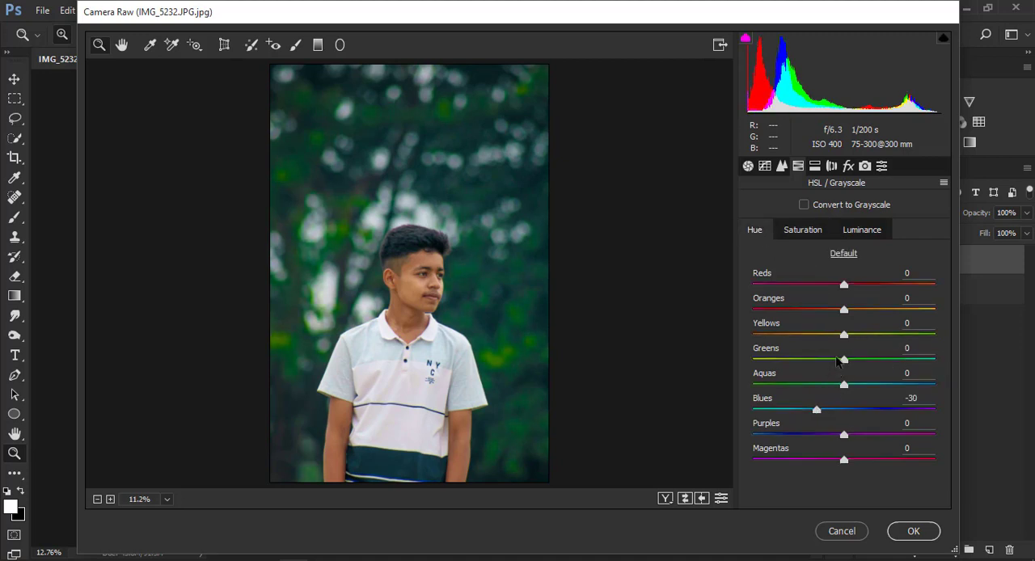
drag(843, 363, 836, 386)
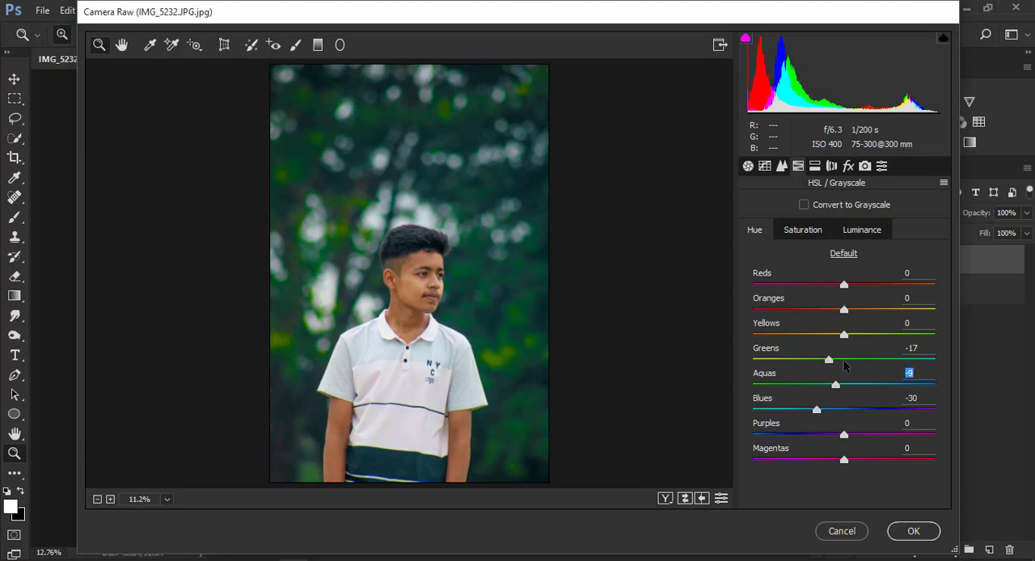
Set the HSL saturation of Reds to +55, Oranges to -19 and Aquas to +100, and apply the filter.
click(822, 229)
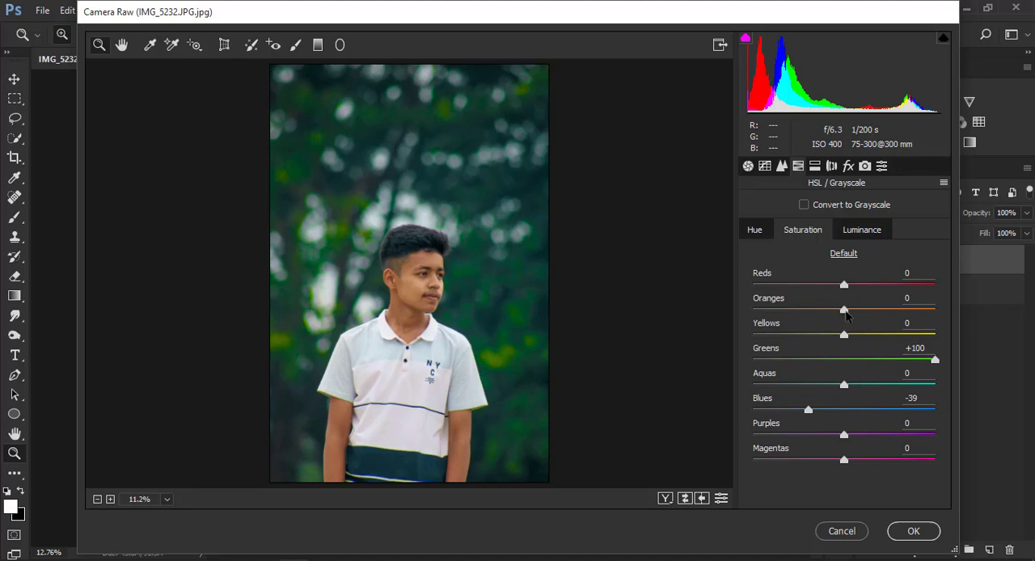
drag(843, 287, 890, 312)
click(865, 233)
click(800, 231)
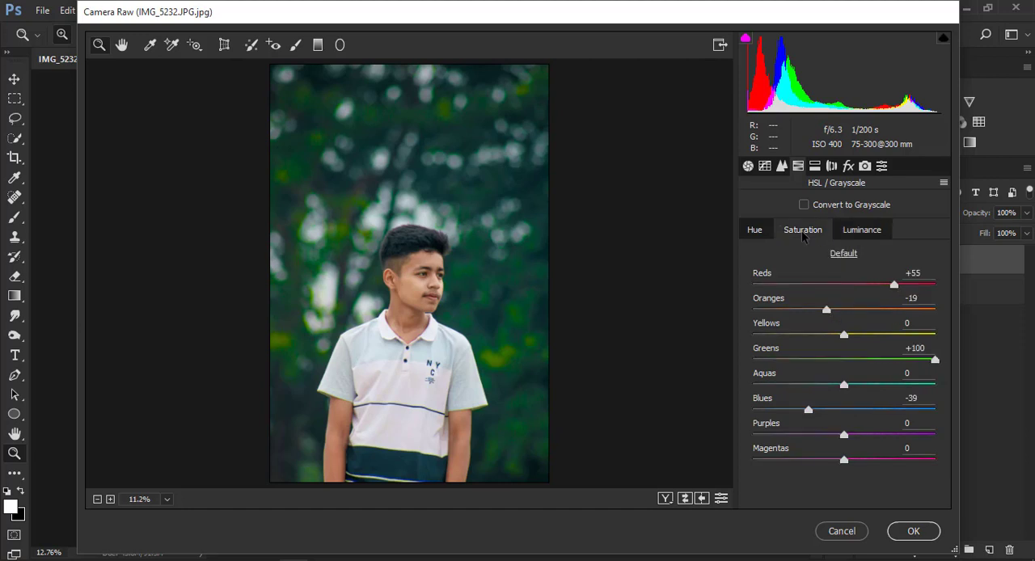
drag(844, 385, 954, 385)
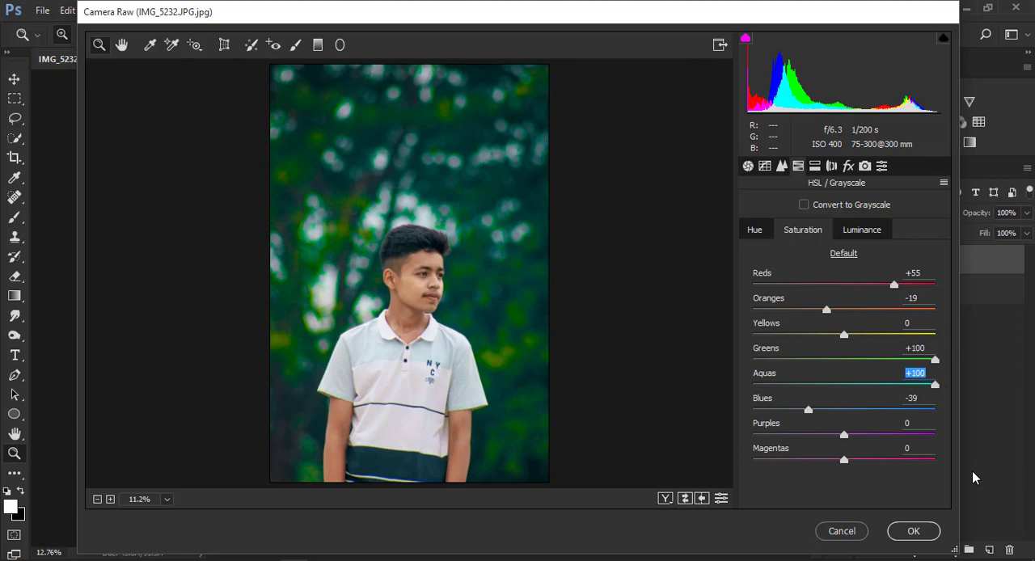
click(914, 534)
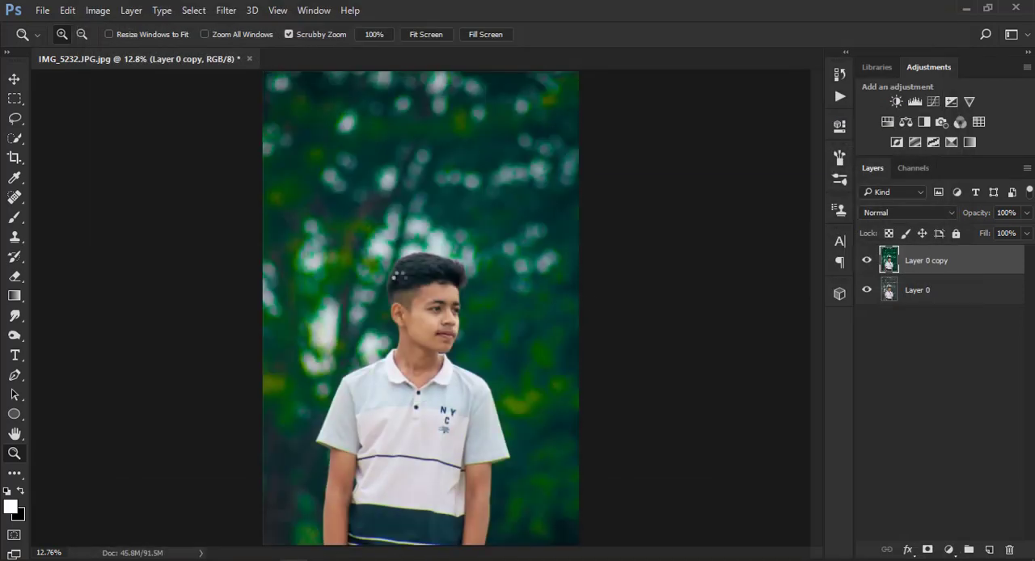
Compare Layer 0 copy with the original by toggling its visibility, and merge it down into Layer 0.
click(866, 262)
click(866, 261)
click(866, 261)
click(866, 261)
click(866, 261)
click(866, 261)
right_click(939, 259)
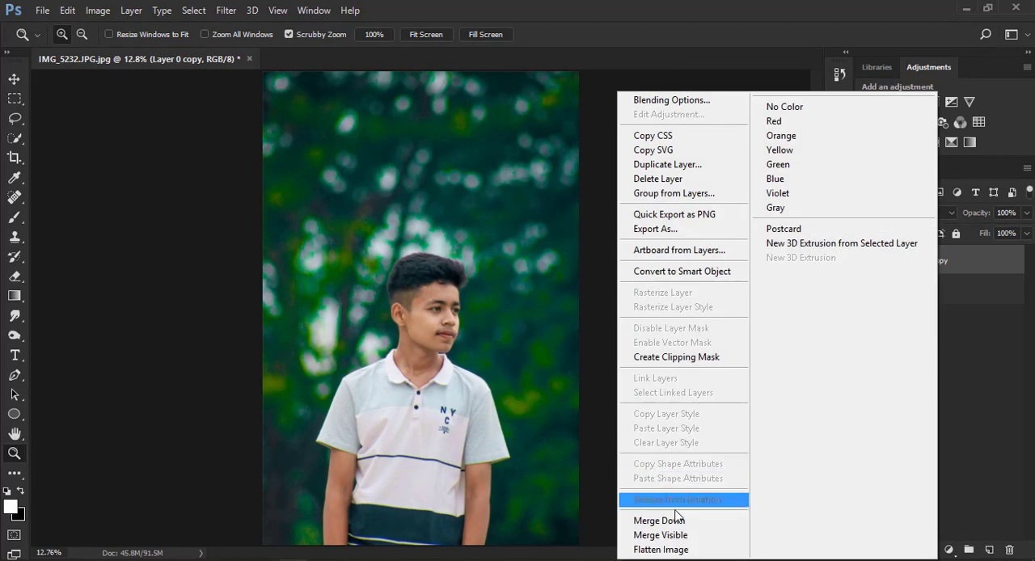
click(674, 519)
Start another Camera Raw Filter on Layer 0 with Highlights -100, Shadows +77, Whites -100, Blacks +15 and Clarity +100.
right_click(335, 142)
click(322, 108)
click(226, 12)
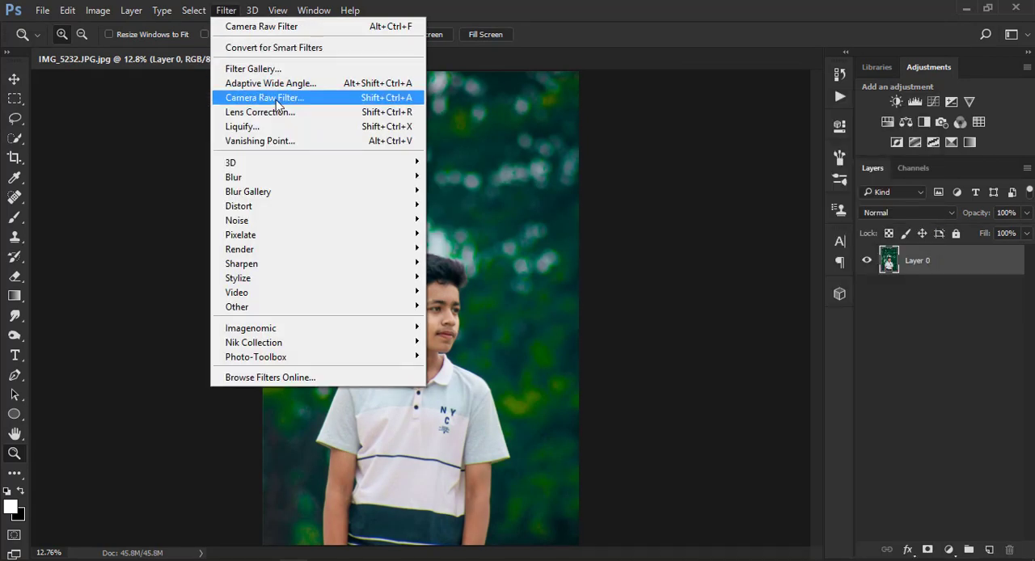
click(291, 99)
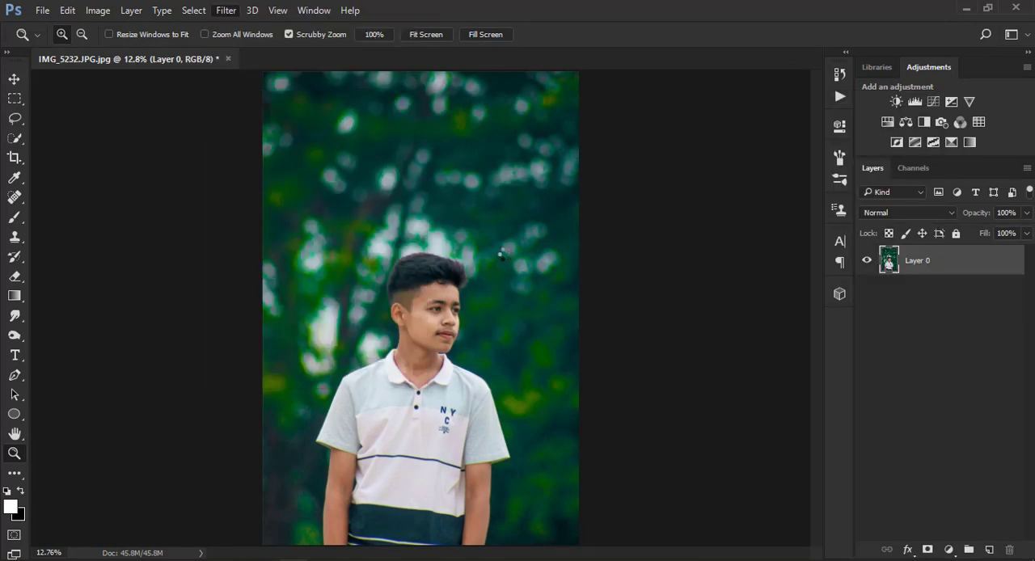
drag(839, 362, 748, 360)
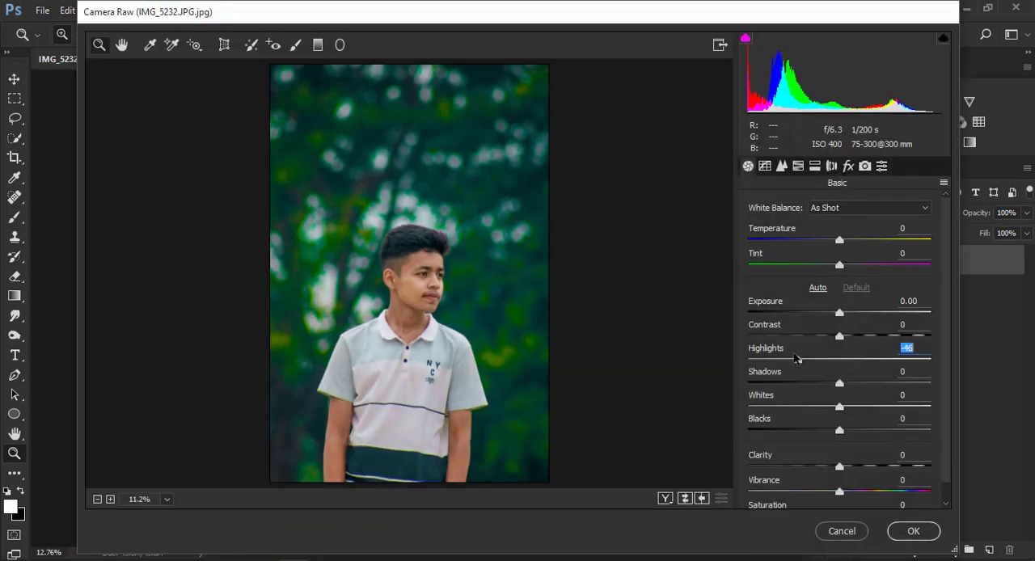
drag(839, 406, 706, 394)
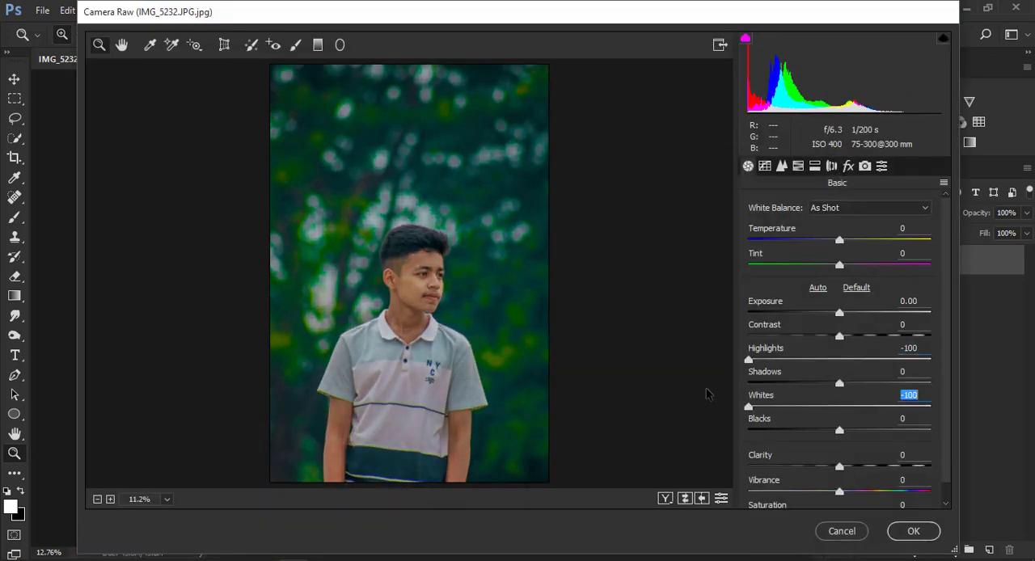
drag(840, 384, 908, 385)
drag(845, 468, 942, 463)
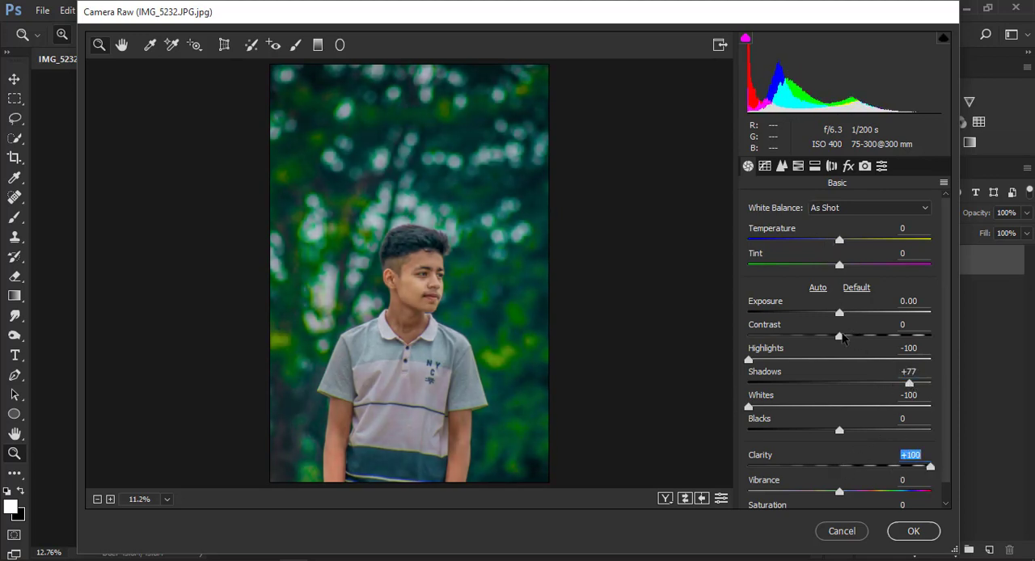
click(845, 336)
drag(839, 432, 852, 429)
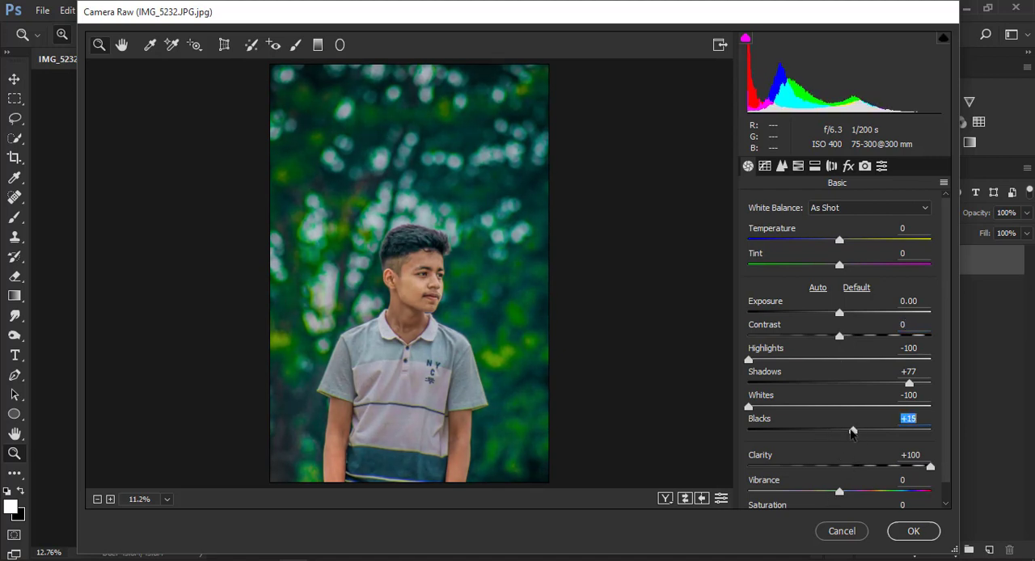
Desaturate the background colors by setting HSL saturation to -100 for Yellows, -72 for Greens and -100 for Aquas.
click(799, 166)
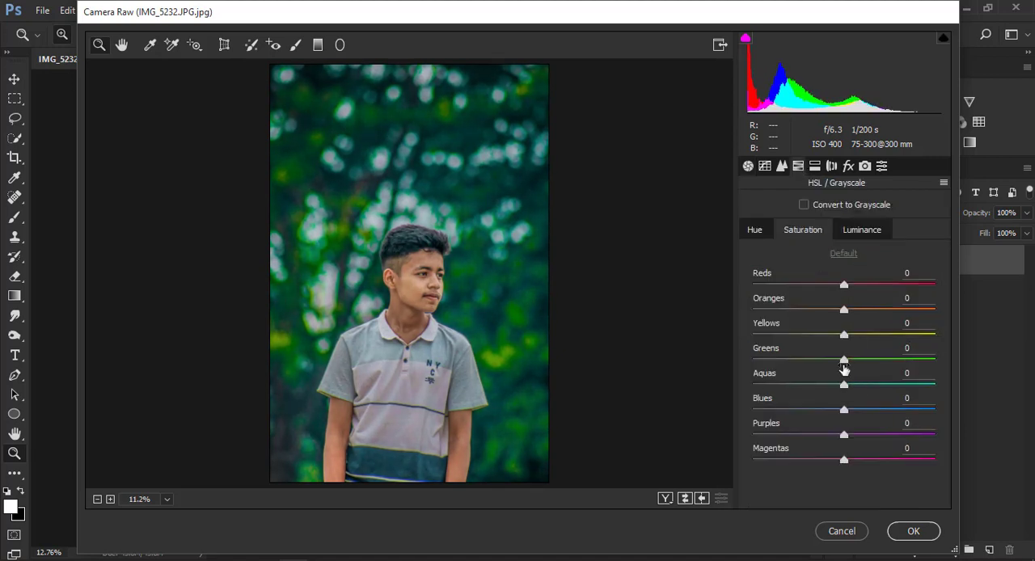
drag(843, 361, 810, 365)
drag(843, 335, 735, 340)
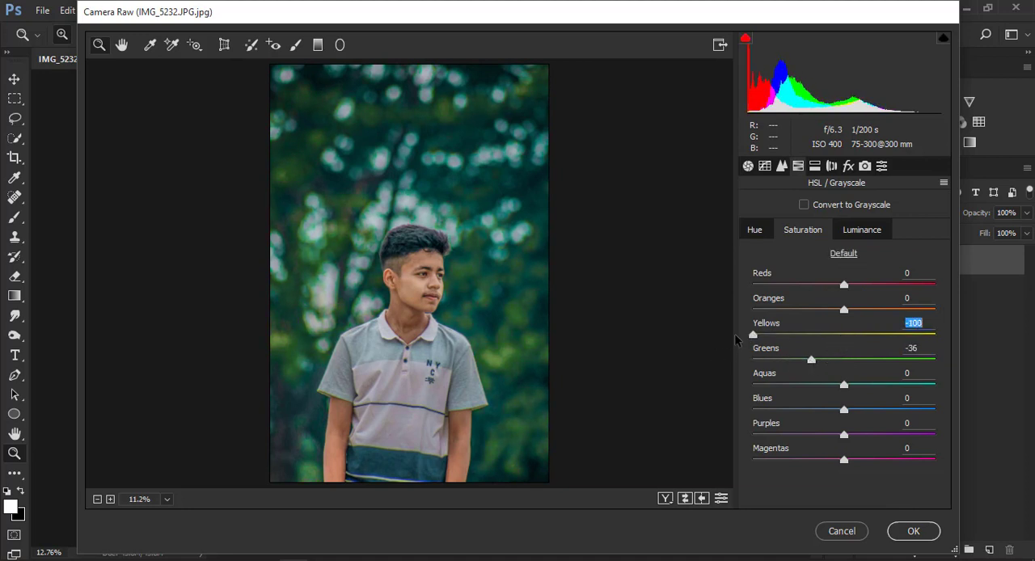
drag(809, 360, 779, 360)
drag(848, 391, 774, 389)
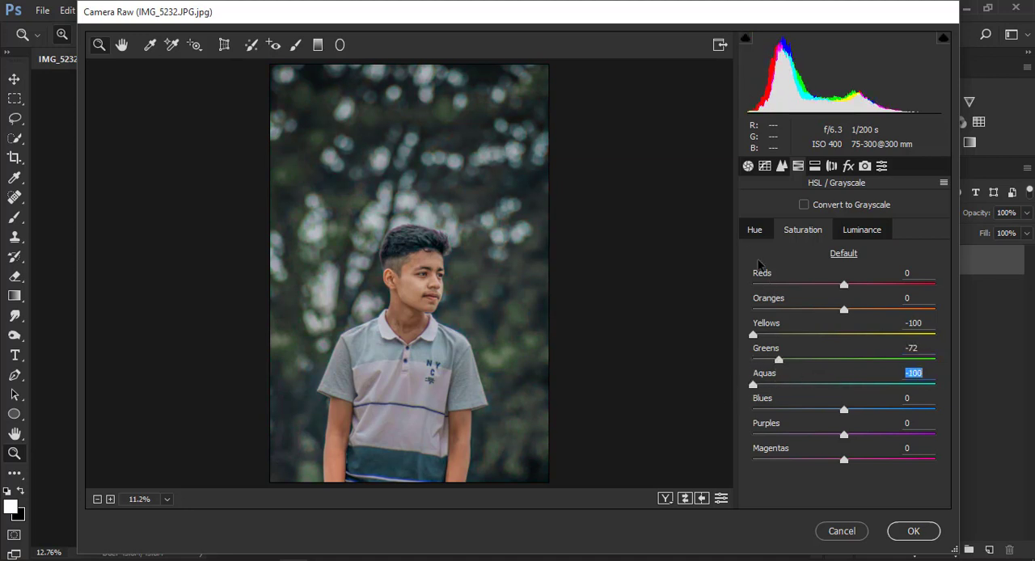
Shift the HSL hue of Greens to -27 and of Aquas to -1.
click(752, 232)
drag(844, 361, 843, 387)
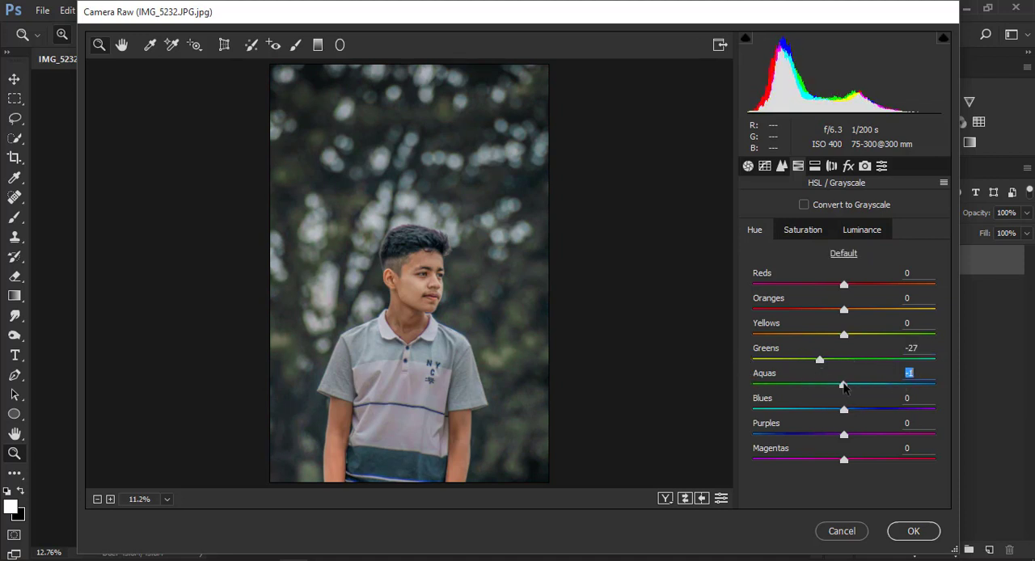
click(844, 334)
Brighten the background colors by setting HSL luminance to +33 for Yellows, +31 for Greens and +20 for Aquas.
click(862, 231)
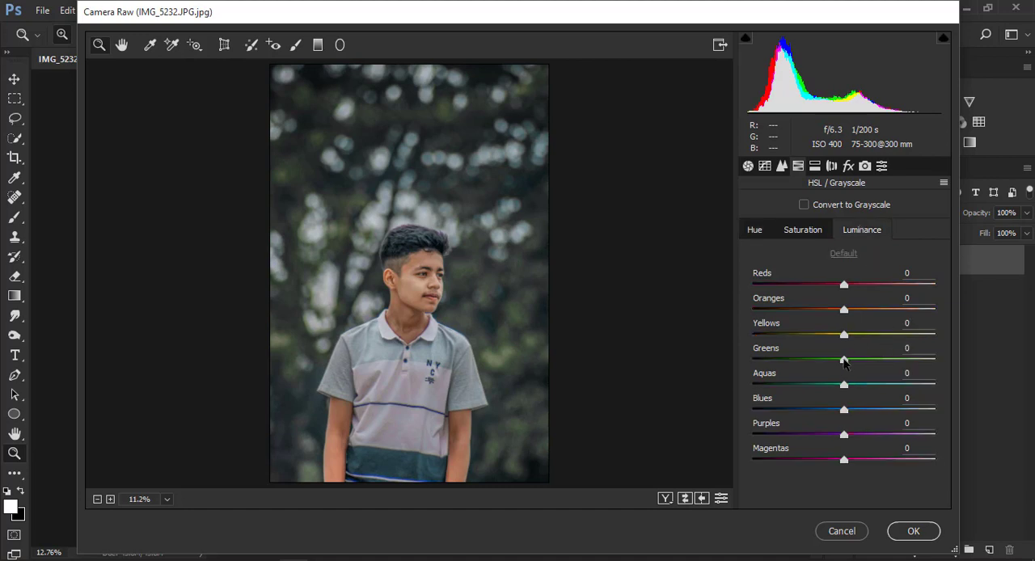
drag(844, 360, 877, 344)
mouse_move(843, 385)
mouse_down()
mouse_move(904, 386)
mouse_move(861, 386)
mouse_up()
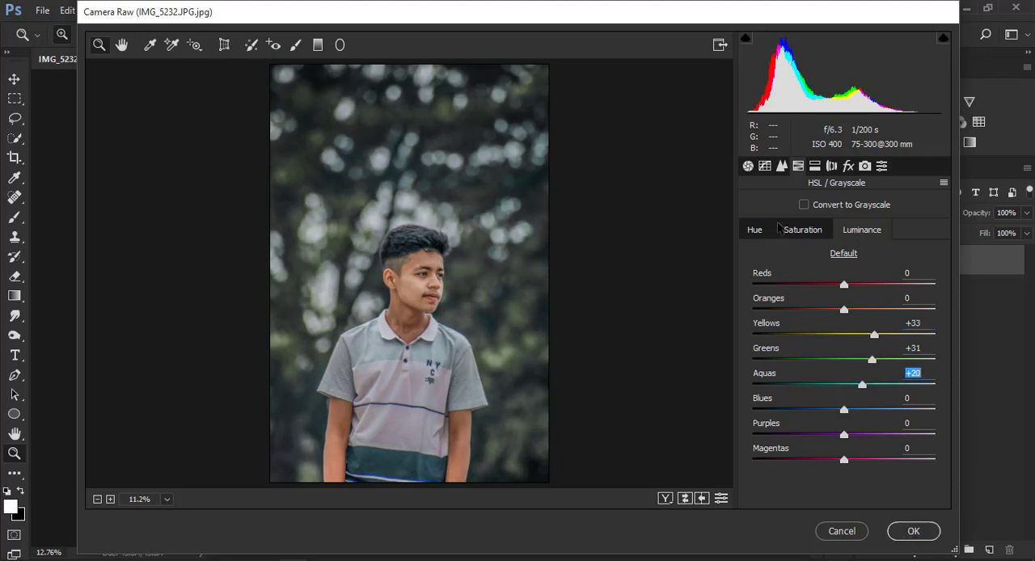
Set the noise reduction Luminance to 19 and apply the Camera Raw Filter.
click(781, 166)
mouse_move(788, 356)
mouse_down()
mouse_move(819, 357)
mouse_move(782, 357)
mouse_up()
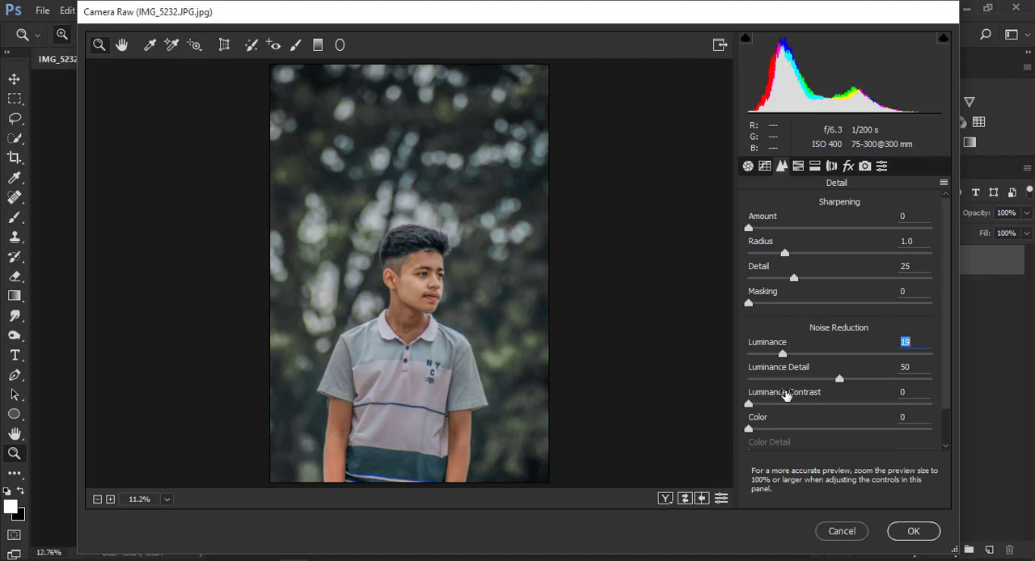
click(914, 531)
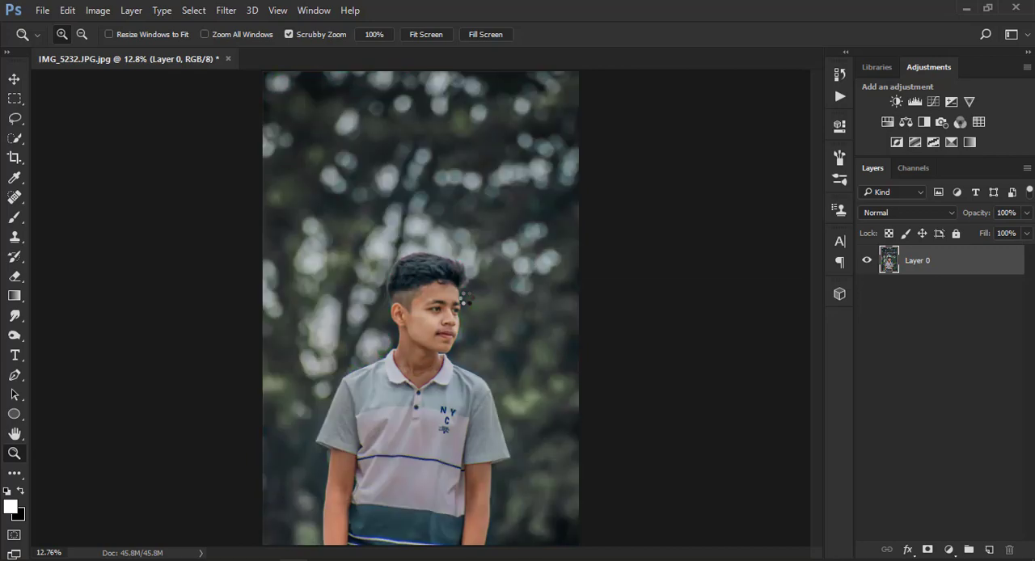
Inspect the result up close, and in a new Camera Raw Filter set the Greens saturation to -100 and raise the Aquas saturation.
click(451, 322)
click(450, 323)
click(450, 325)
click(448, 323)
right_click(399, 273)
click(439, 288)
click(226, 10)
click(260, 97)
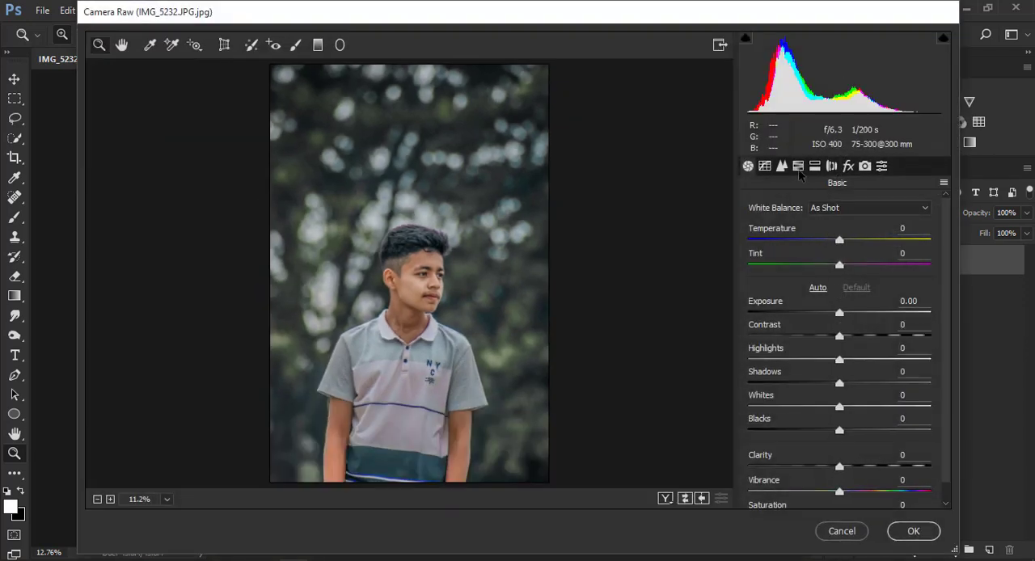
click(798, 165)
drag(844, 361, 735, 351)
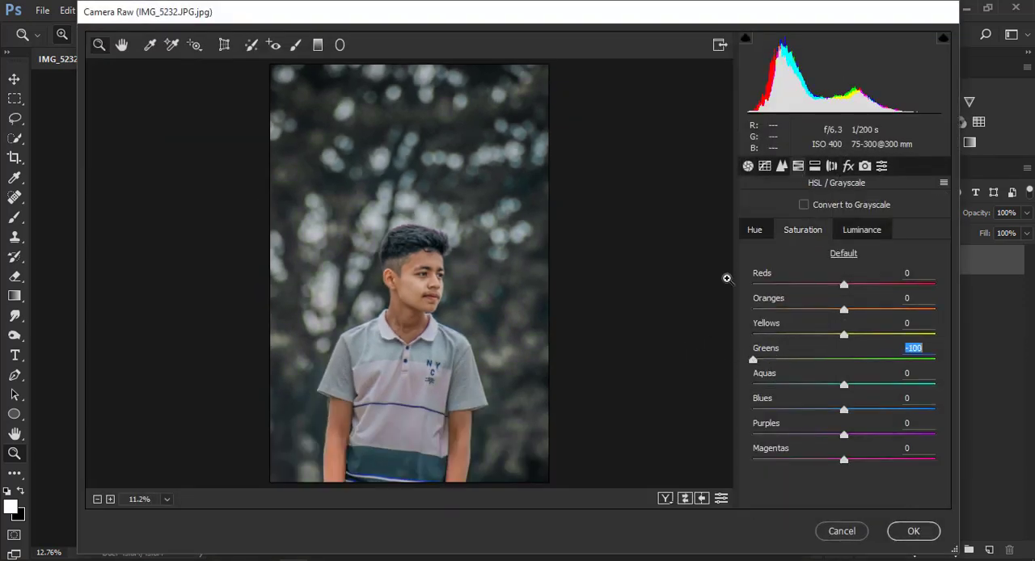
drag(843, 386, 896, 389)
Set the Greens hue to +100, lower the Aquas hue and apply the Camera Raw Filter.
click(749, 231)
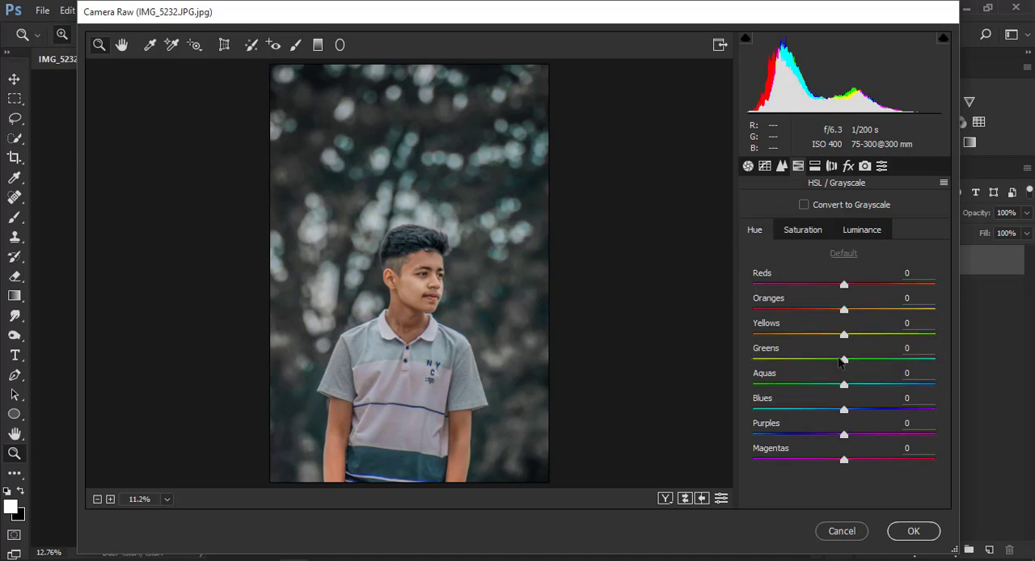
drag(841, 362, 940, 370)
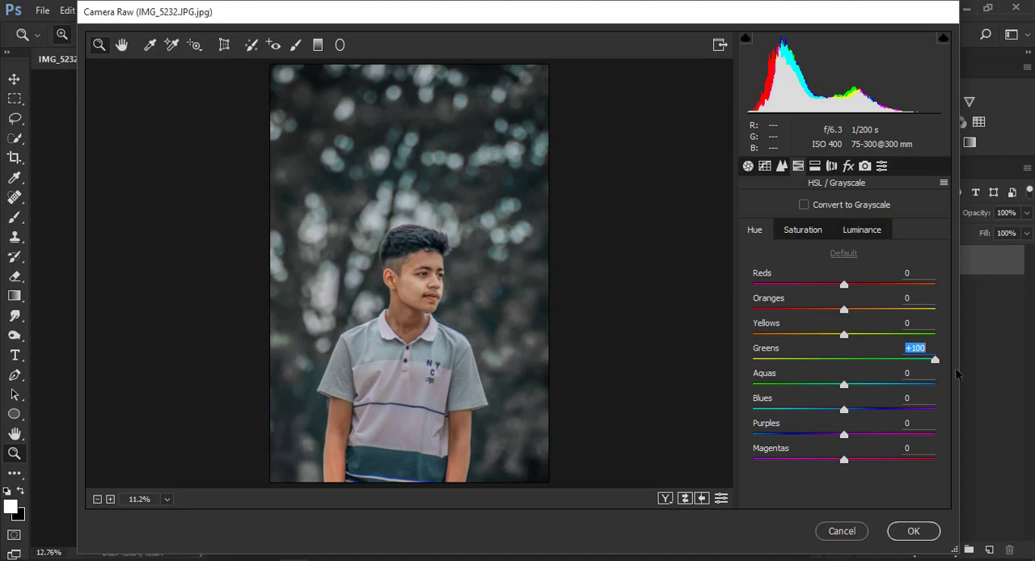
drag(843, 334, 962, 347)
drag(843, 348, 840, 349)
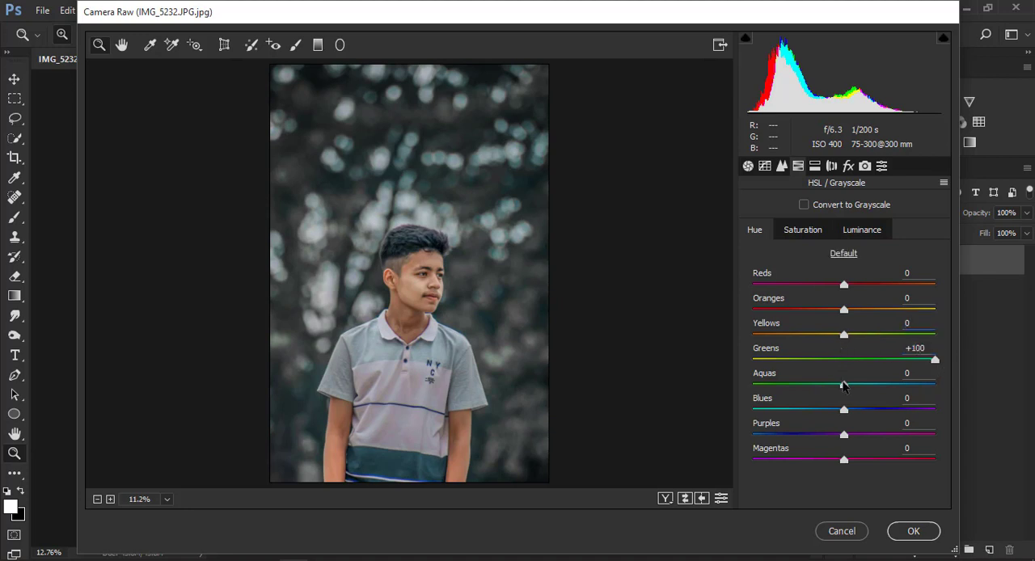
drag(843, 385, 813, 390)
click(914, 530)
Open a Selective Color adjustment on the portrait and set Black to -12% for the Reds.
click(438, 324)
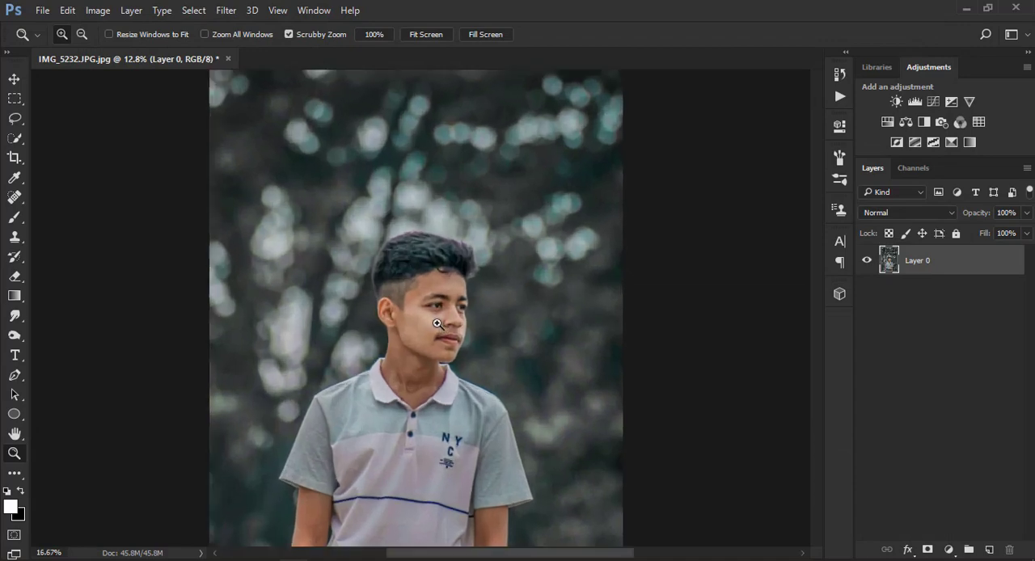
click(429, 311)
right_click(422, 300)
click(453, 312)
click(97, 10)
mouse_move(215, 50)
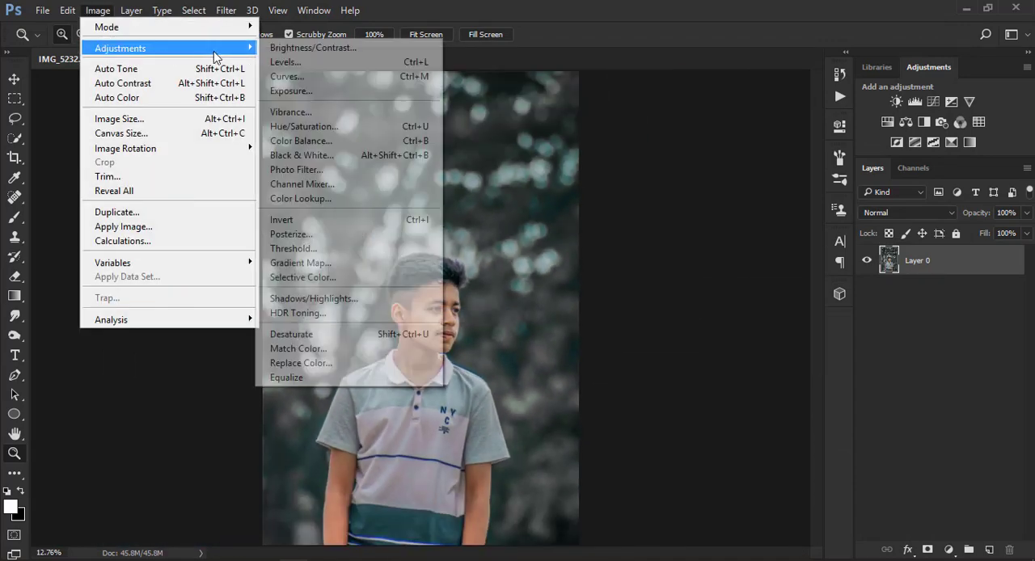
click(319, 280)
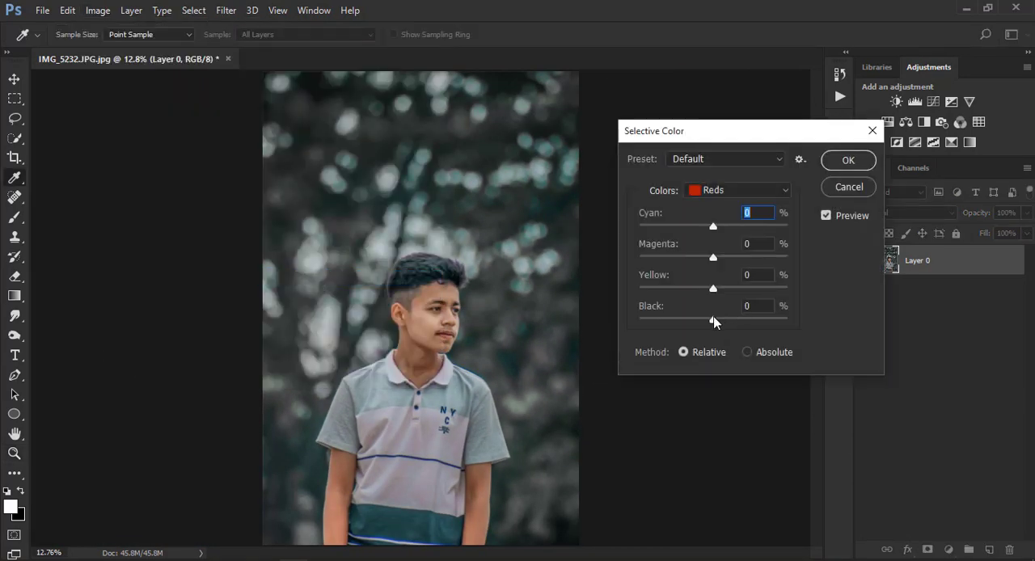
drag(714, 322, 700, 322)
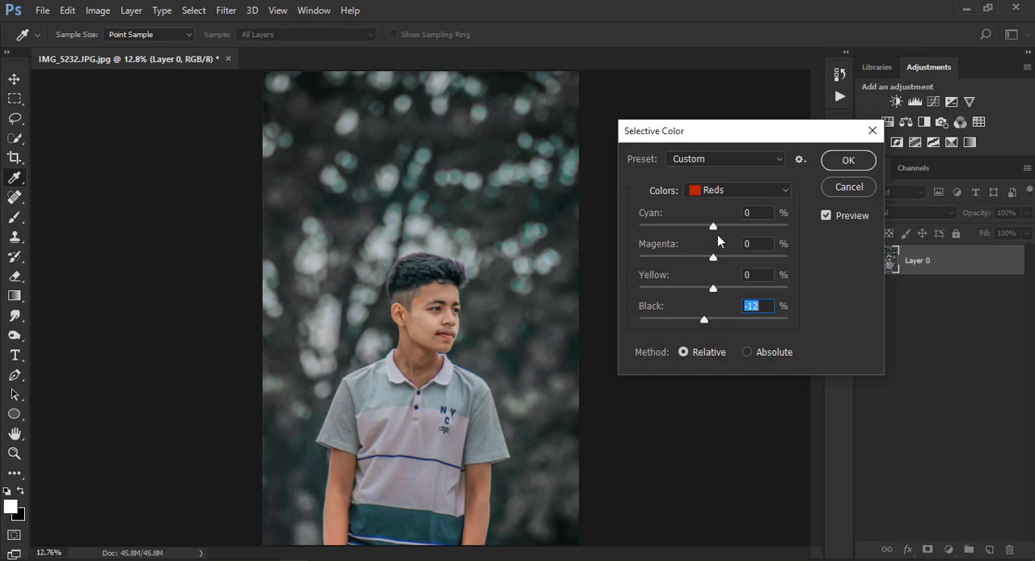
For the Neutrals, set Black to +6%, Yellow to +2% and Magenta to -4%, and adjust Cyan slightly.
click(728, 191)
click(726, 306)
drag(714, 321, 711, 266)
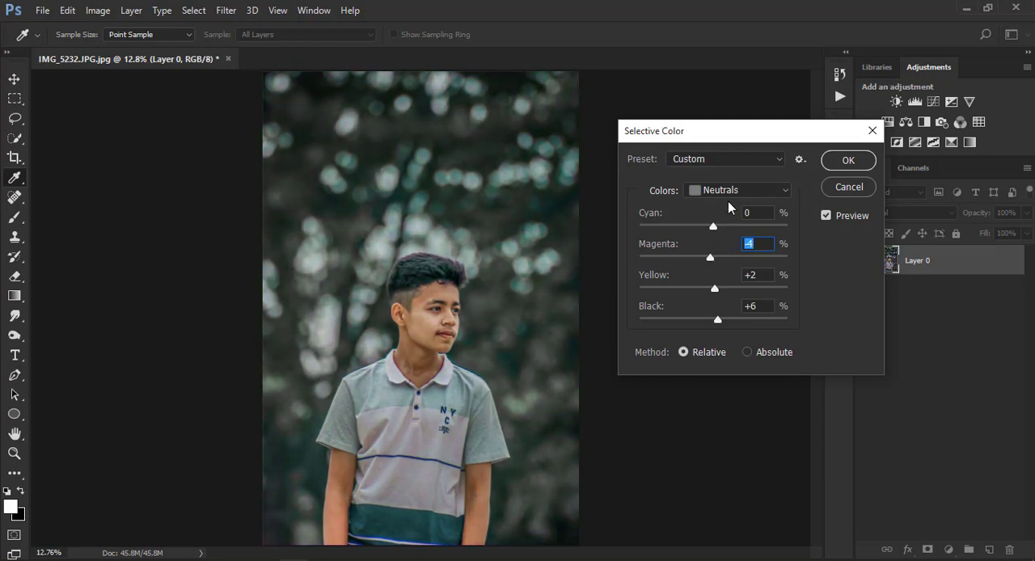
drag(717, 226, 708, 228)
Try a Black value of +15% for the Blues and reset it to 0.
click(718, 190)
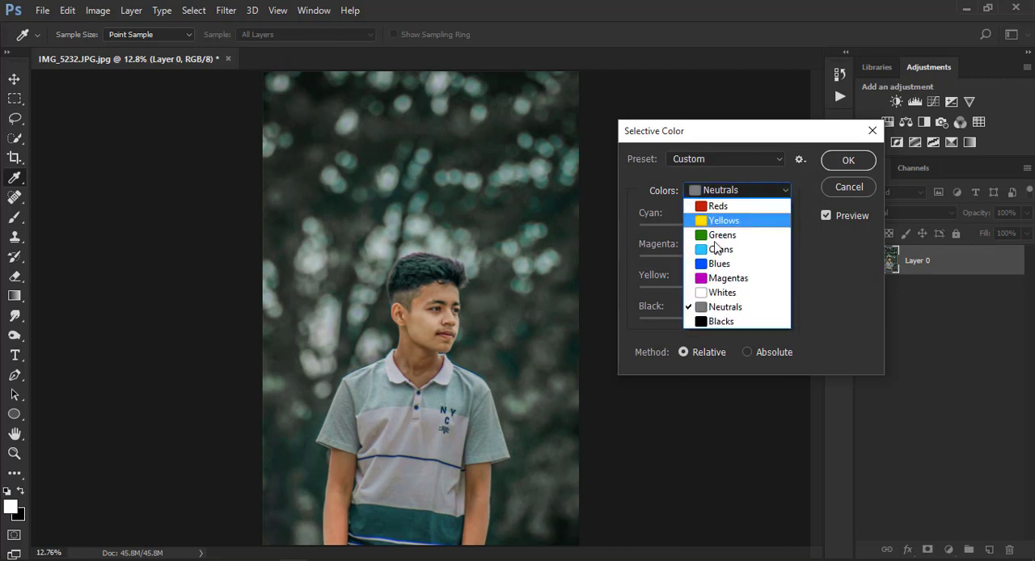
click(718, 263)
drag(713, 318, 725, 322)
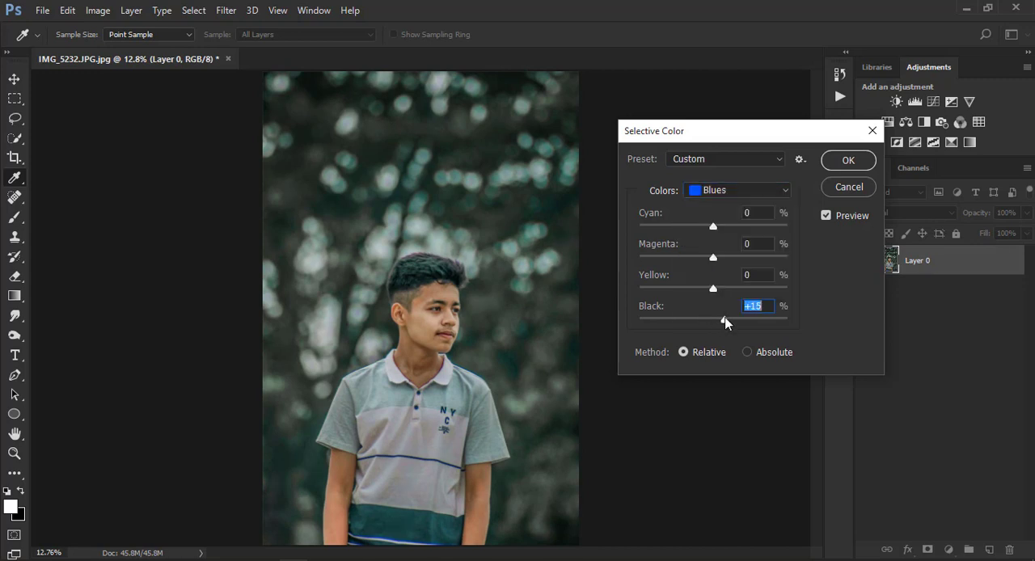
text(0)
Raise the Black value slightly for the Greens in the Selective Color adjustment.
click(716, 192)
click(715, 233)
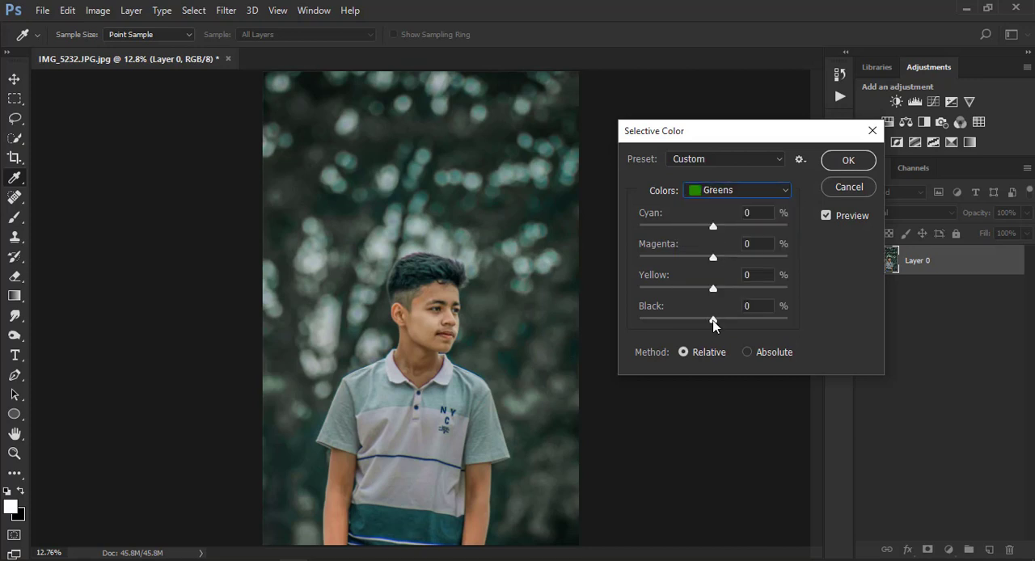
mouse_move(713, 320)
mouse_down()
mouse_move(677, 322)
mouse_move(758, 321)
mouse_move(718, 323)
mouse_up()
For the Yellows, set Yellow to -71% and Black to -36%, lower Magenta slightly, and apply the Selective Color adjustment.
drag(714, 288, 659, 289)
click(726, 192)
click(721, 222)
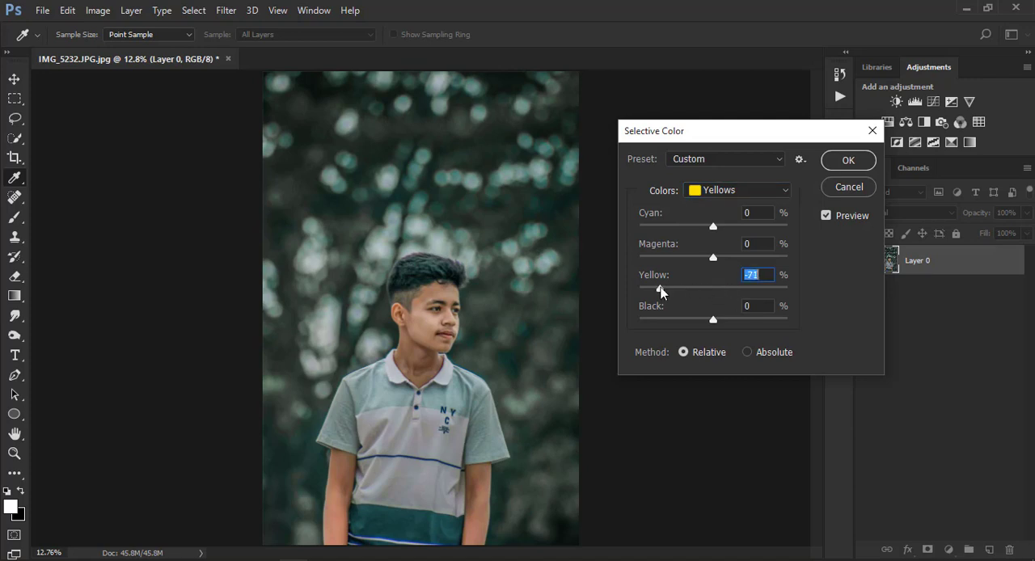
drag(713, 319, 676, 323)
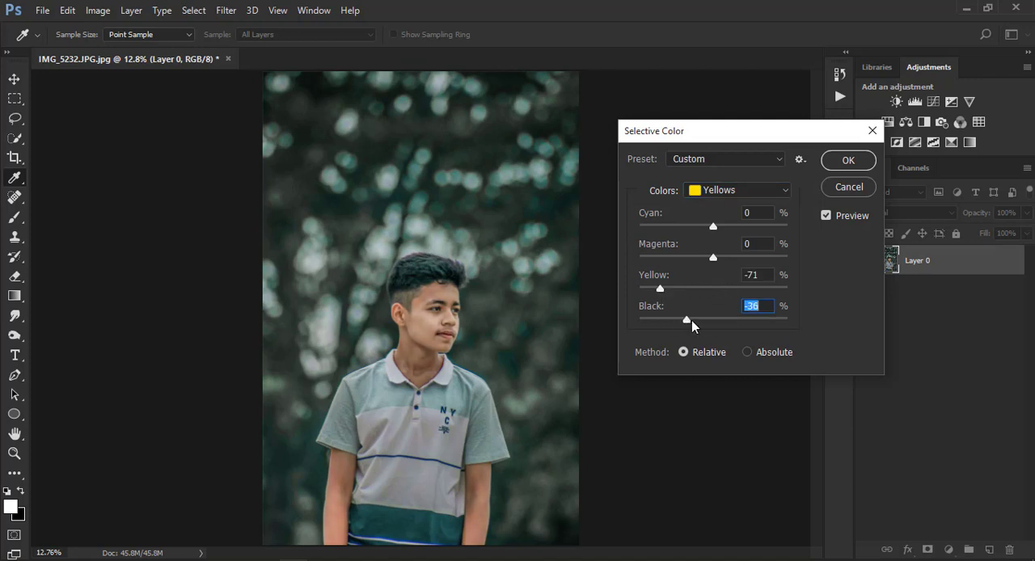
mouse_move(712, 259)
mouse_down()
mouse_move(686, 257)
mouse_move(751, 267)
mouse_move(701, 268)
mouse_up()
click(721, 198)
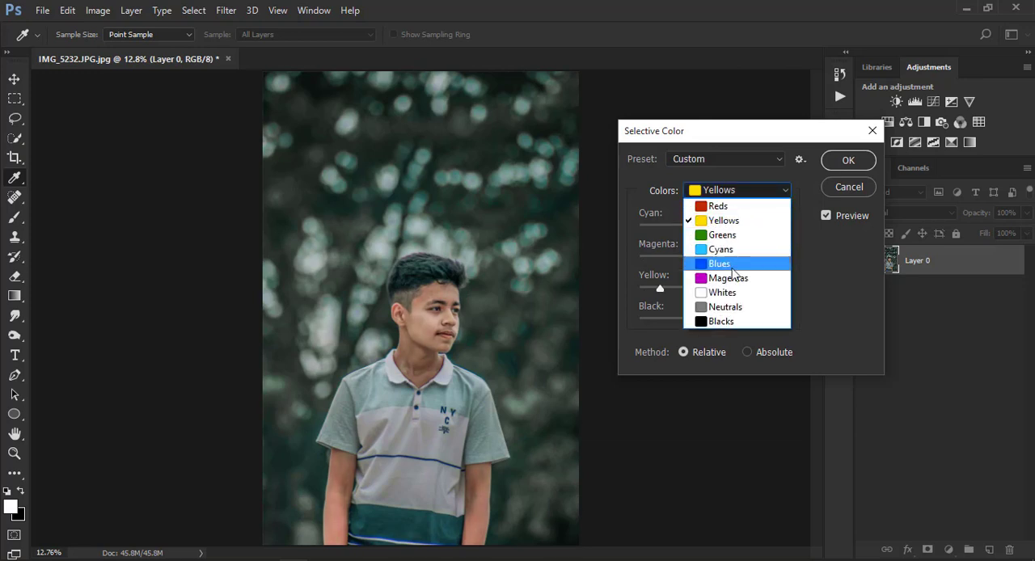
click(837, 168)
click(842, 164)
Set Clarity to +23 in a new Camera Raw Filter pass and apply it.
key(z)
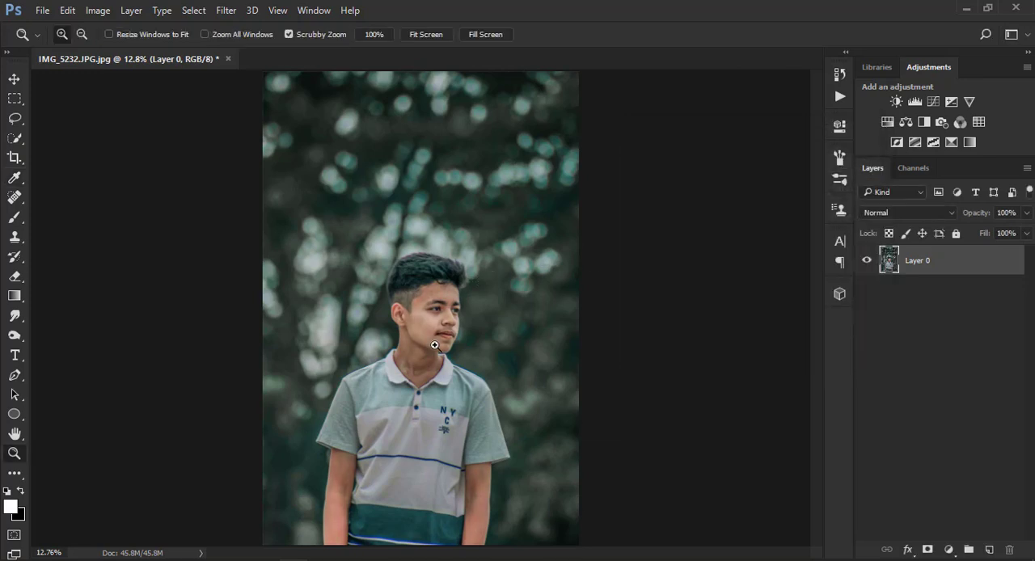
click(430, 347)
right_click(445, 291)
click(467, 299)
right_click(360, 191)
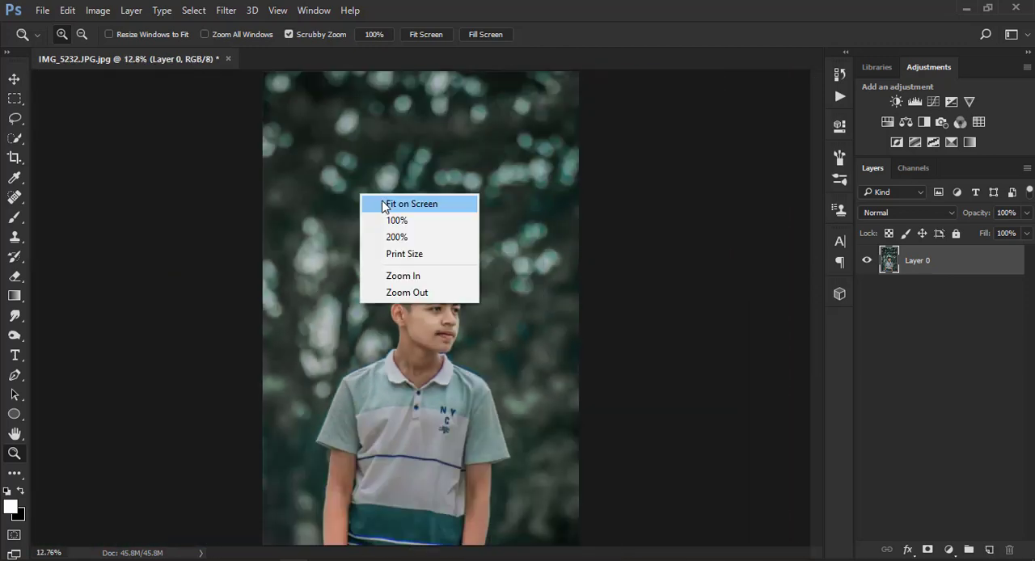
key(Escape)
click(226, 11)
click(265, 97)
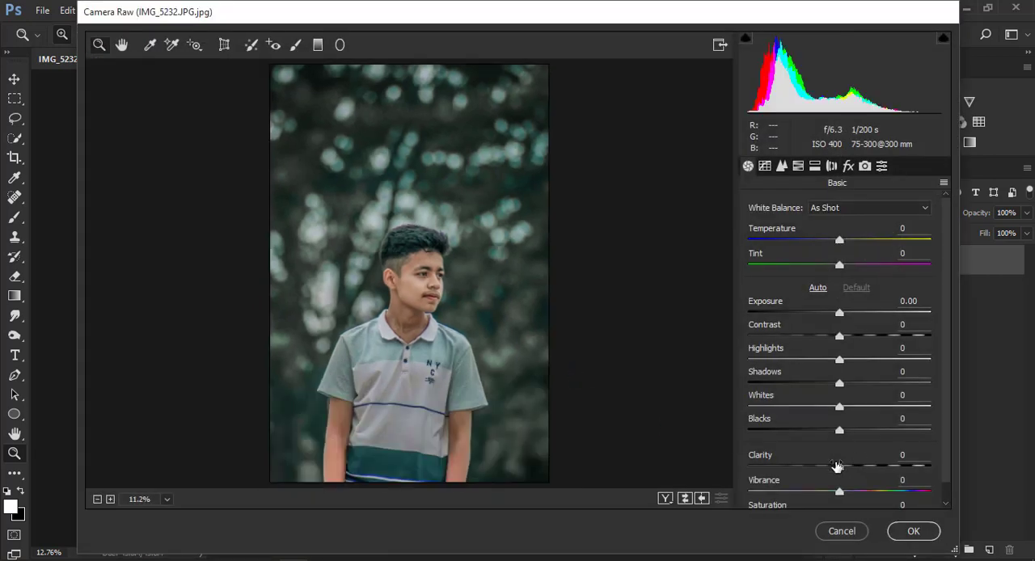
mouse_move(855, 471)
mouse_down()
mouse_move(898, 469)
mouse_move(861, 470)
mouse_up()
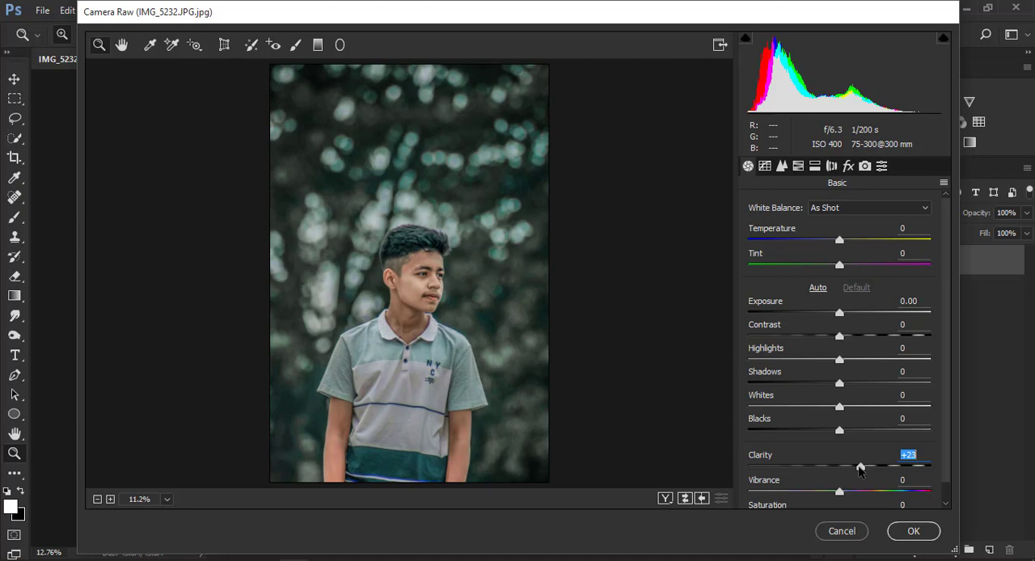
click(903, 529)
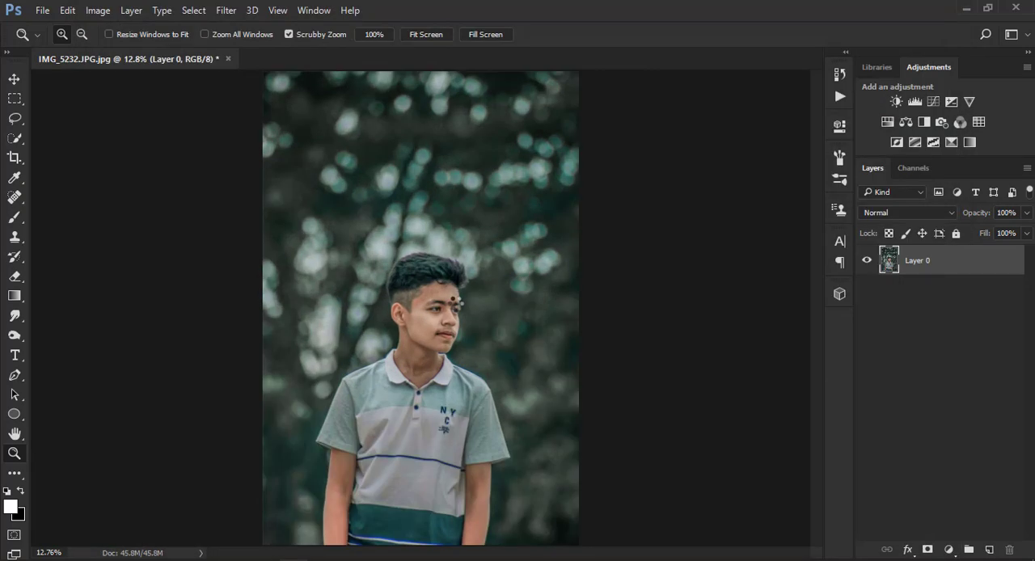
Smooth the skin with the SkinFiner filter from Photo-Toolbox, using its default settings.
click(227, 10)
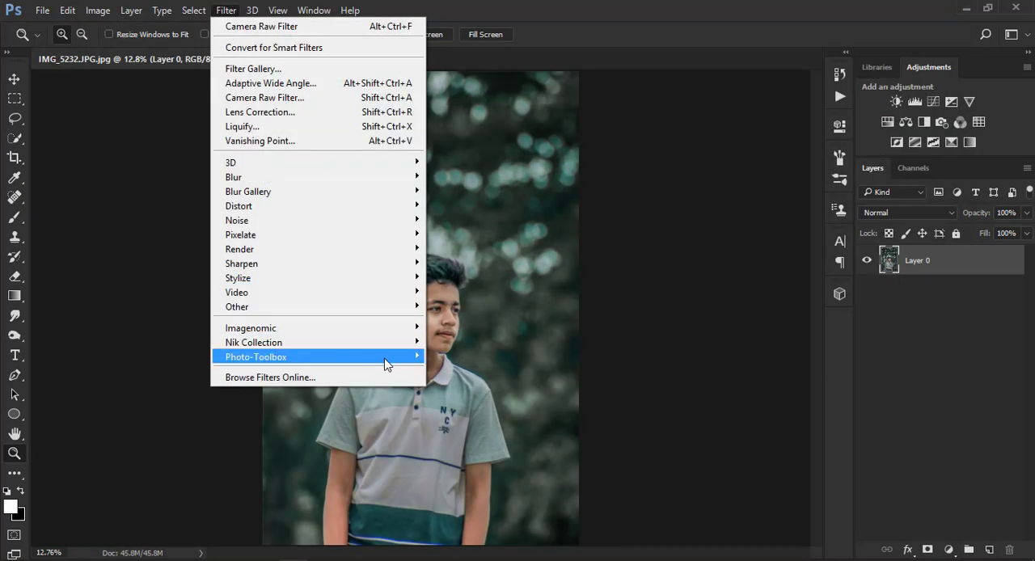
click(468, 364)
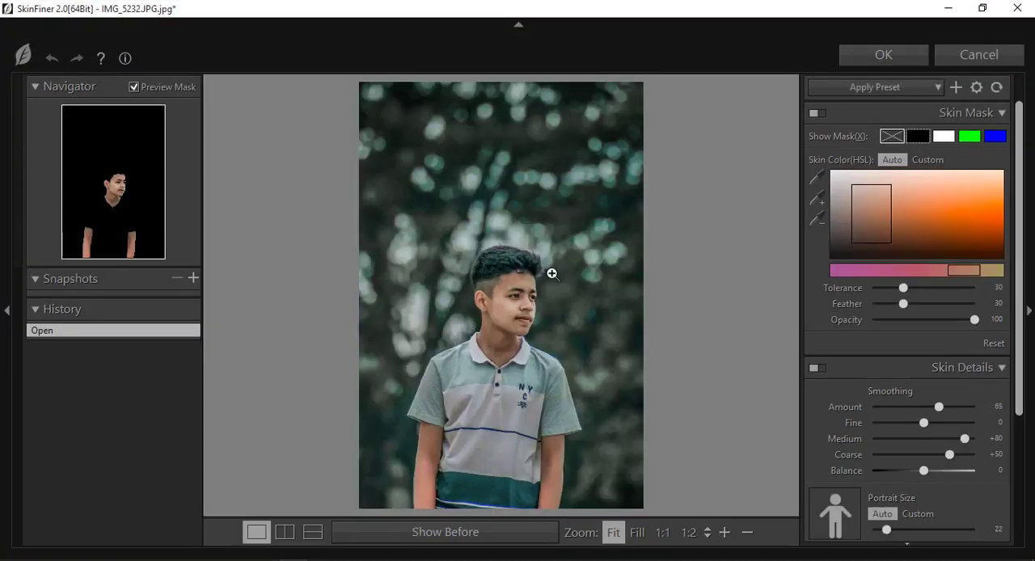
click(873, 63)
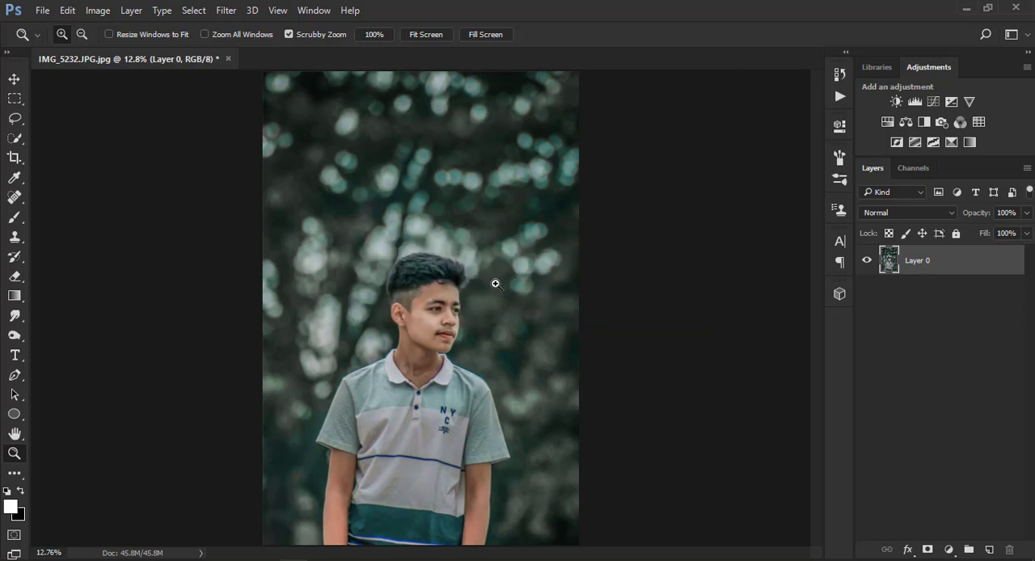
Examine the smoothed skin on the face up close and return to the full portrait.
click(431, 310)
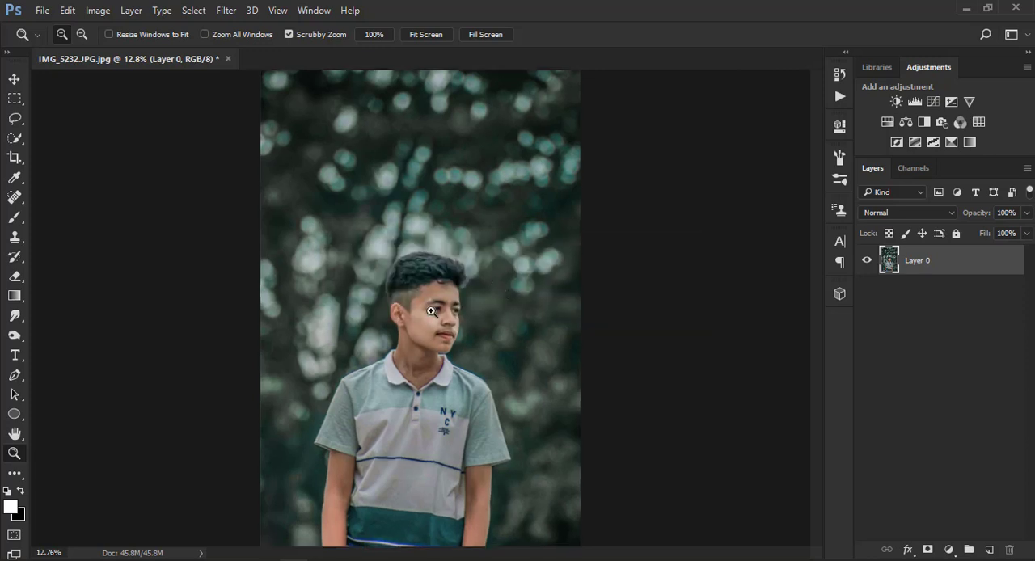
click(433, 310)
click(457, 316)
click(471, 288)
right_click(454, 253)
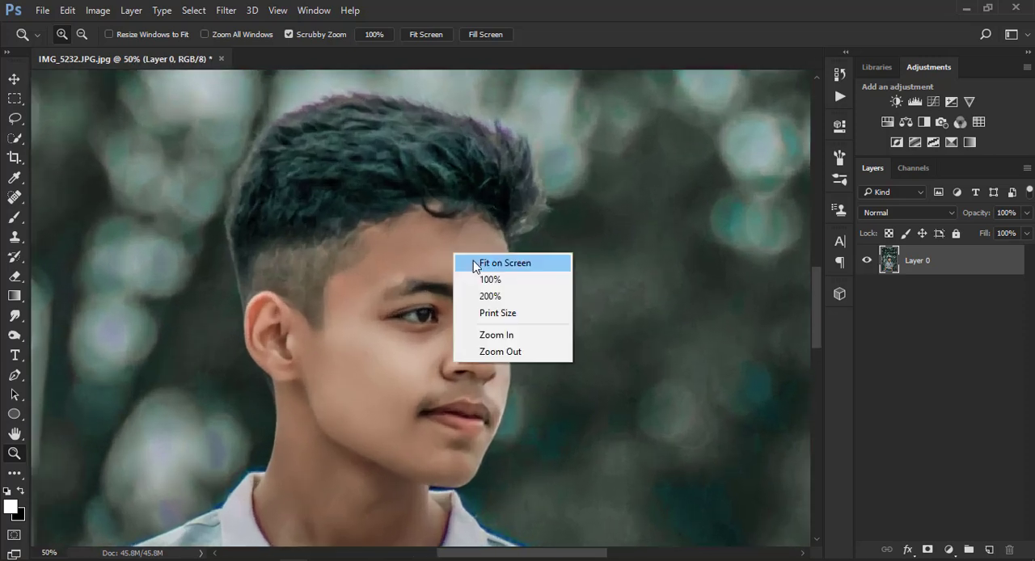
click(465, 264)
right_click(445, 226)
click(462, 237)
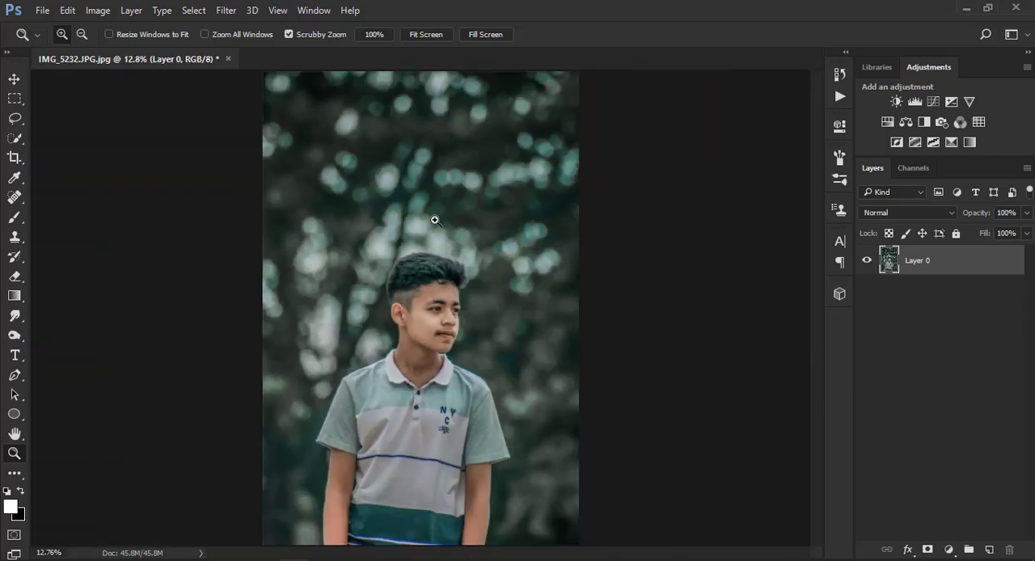
Apply the GREYCstoration filter to the portrait with its default settings and a Strength of 20.
click(237, 12)
mouse_move(279, 225)
click(479, 264)
click(541, 337)
click(573, 68)
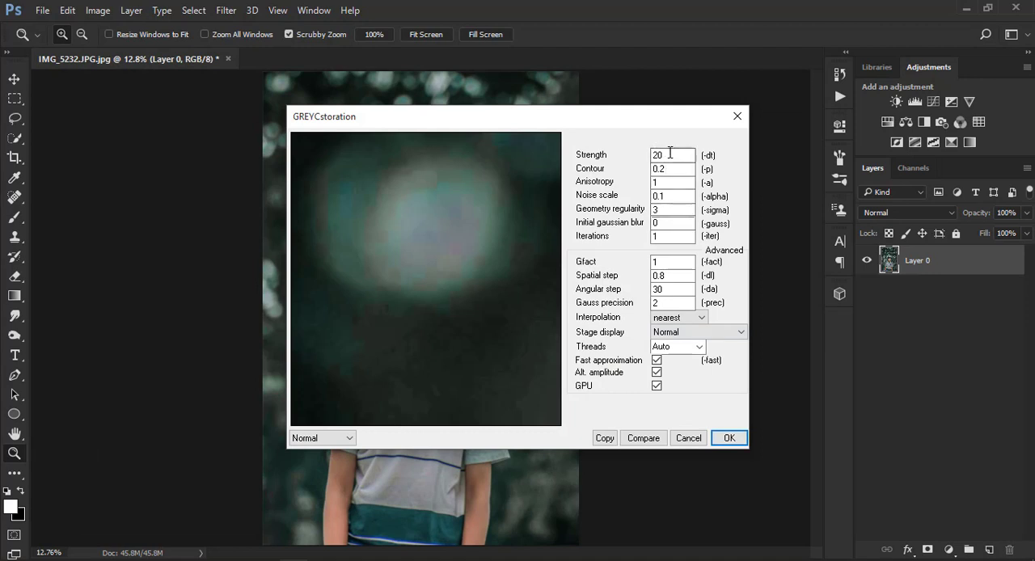
click(728, 438)
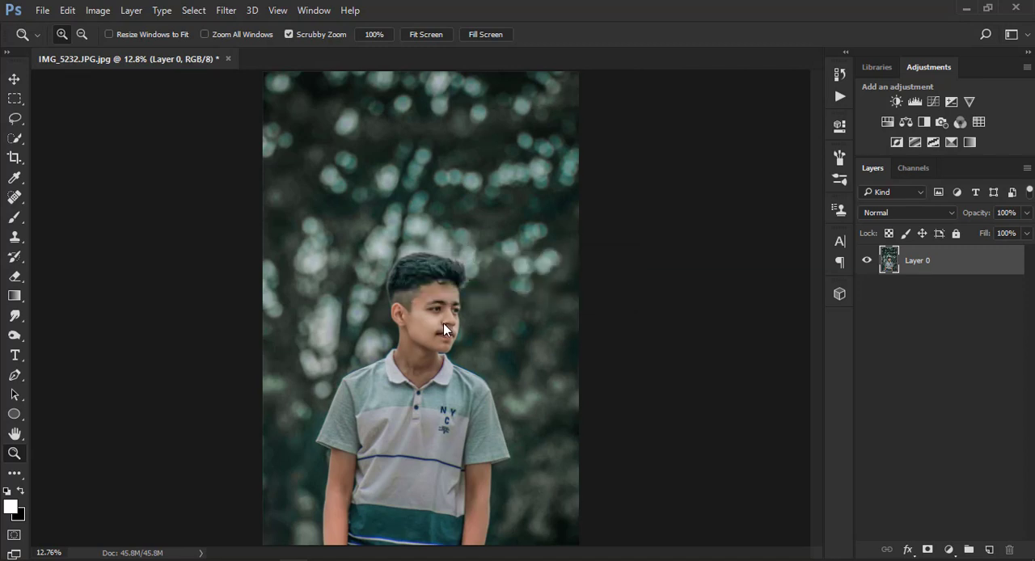
Smudge away the stray hair curl and smooth the forehead along the hairline, using 20% strength and a brush of about 90 to 100 px.
drag(443, 323, 550, 311)
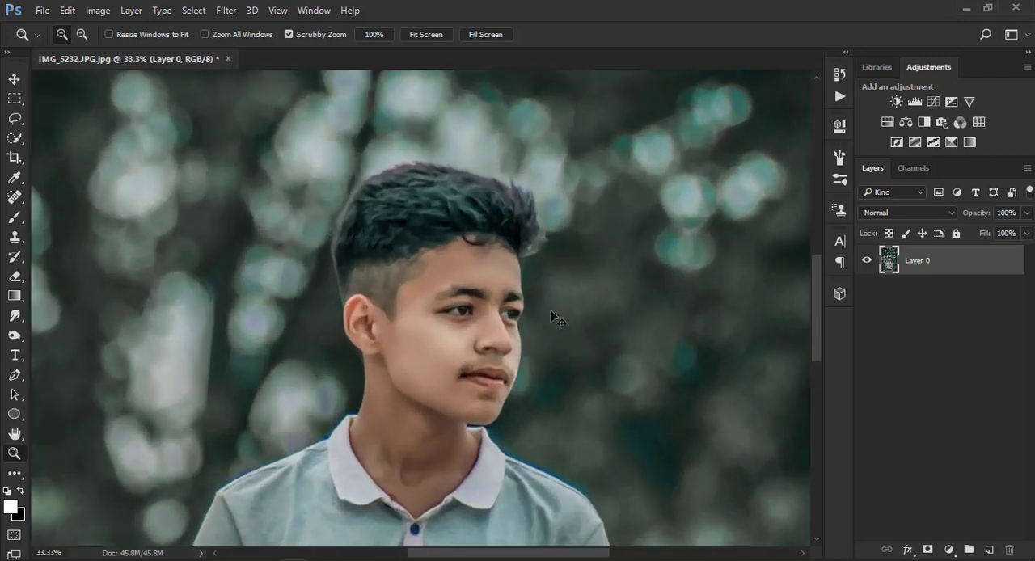
key(ctrl+plus)
drag(534, 249, 464, 267)
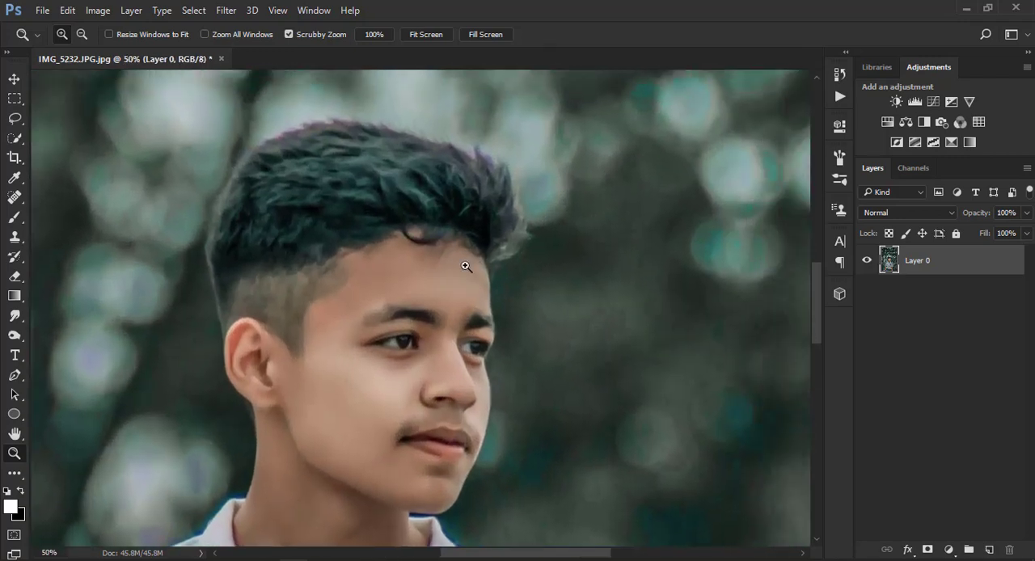
click(467, 261)
click(22, 315)
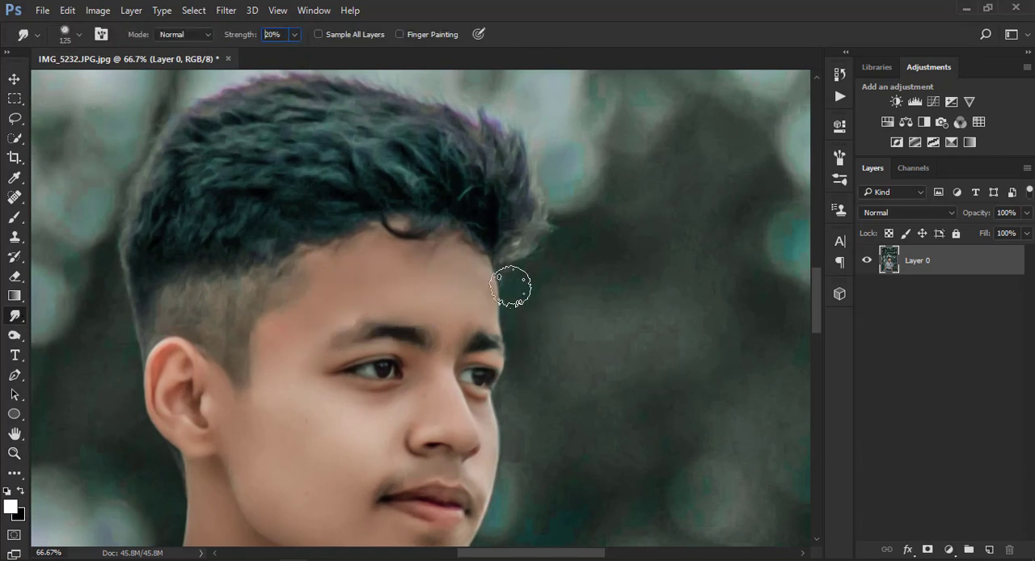
key(ctrl+plus)
key(bracketleft)
key(bracketleft)
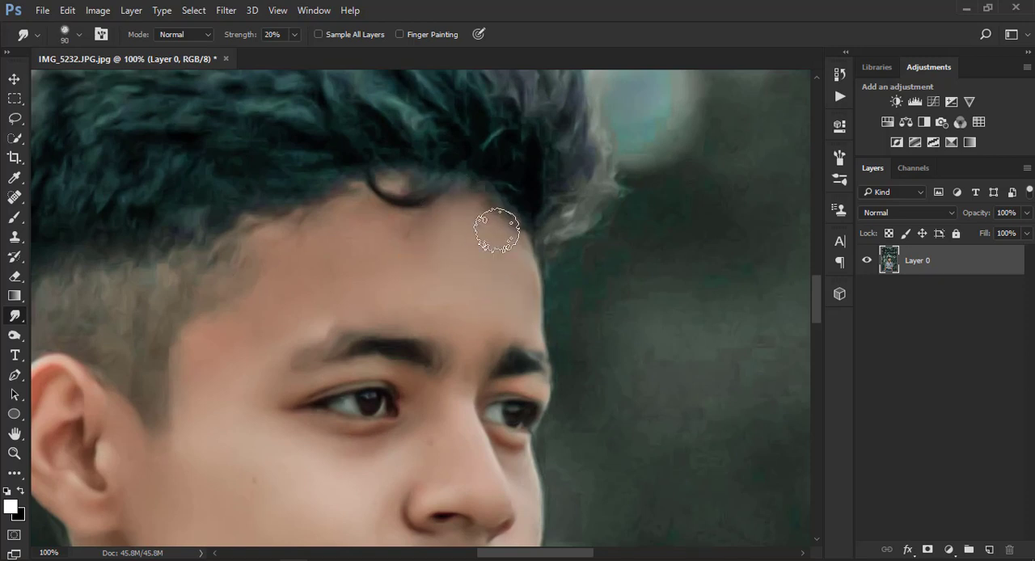
key(bracketright)
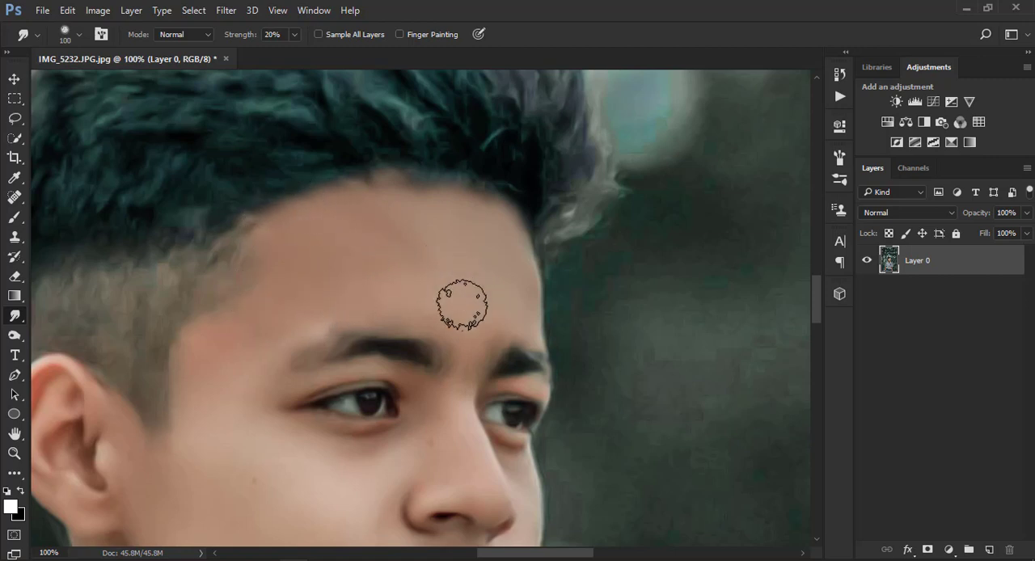
Smooth the skin of the temple, cheek and under-eye area with the Smudge tool at 20% strength, varying the brush size.
key(ctrl+minus)
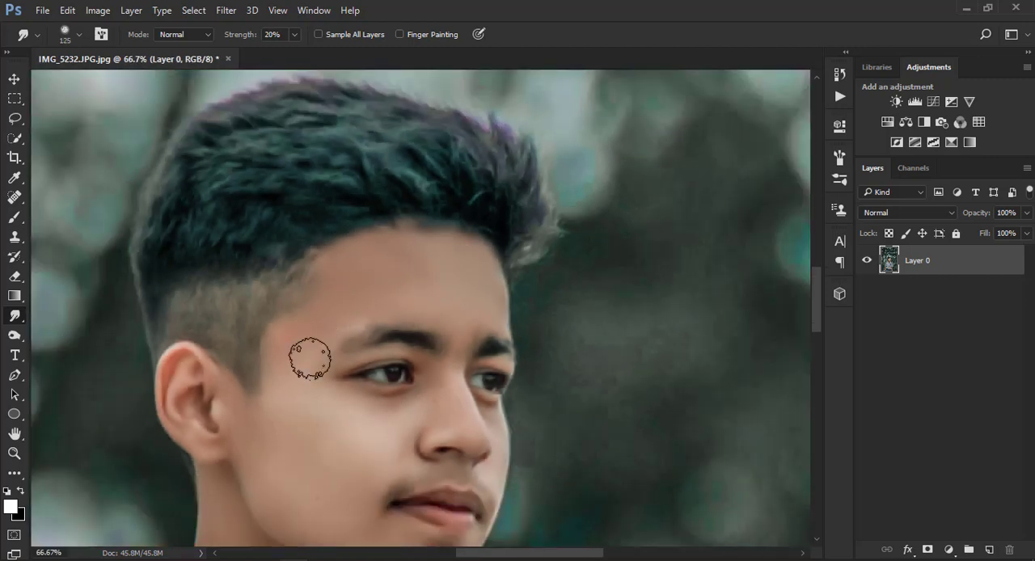
key(bracketright)
key(ctrl+minus)
key(bracketleft)
key(bracketleft)
key(bracketleft)
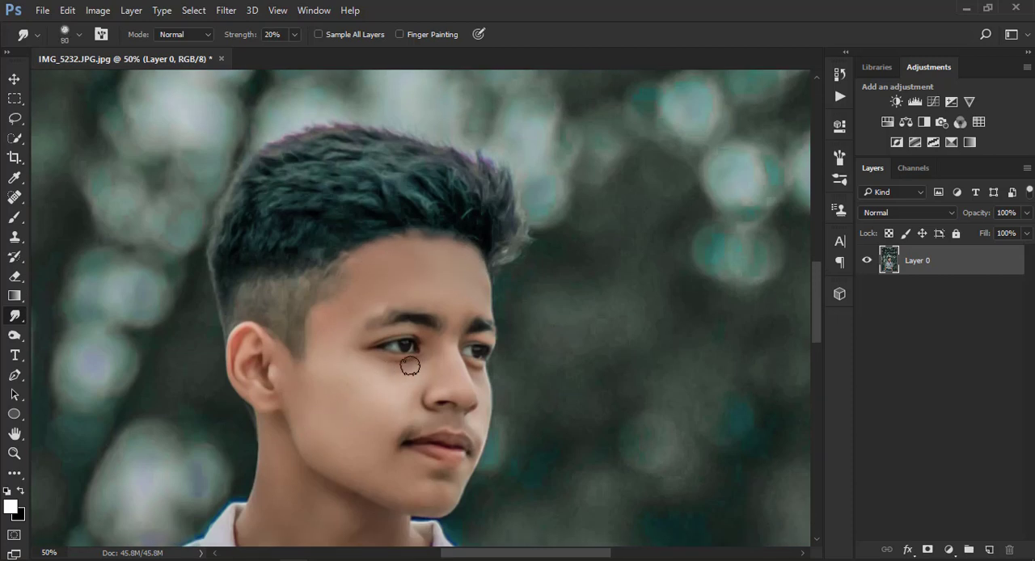
key(bracketright)
key(bracketright)
key(bracketright)
key(bracketright)
Smooth the neck skin with a 175 px Smudge brush at 20% strength and check the whole portrait.
key(ctrl+minus)
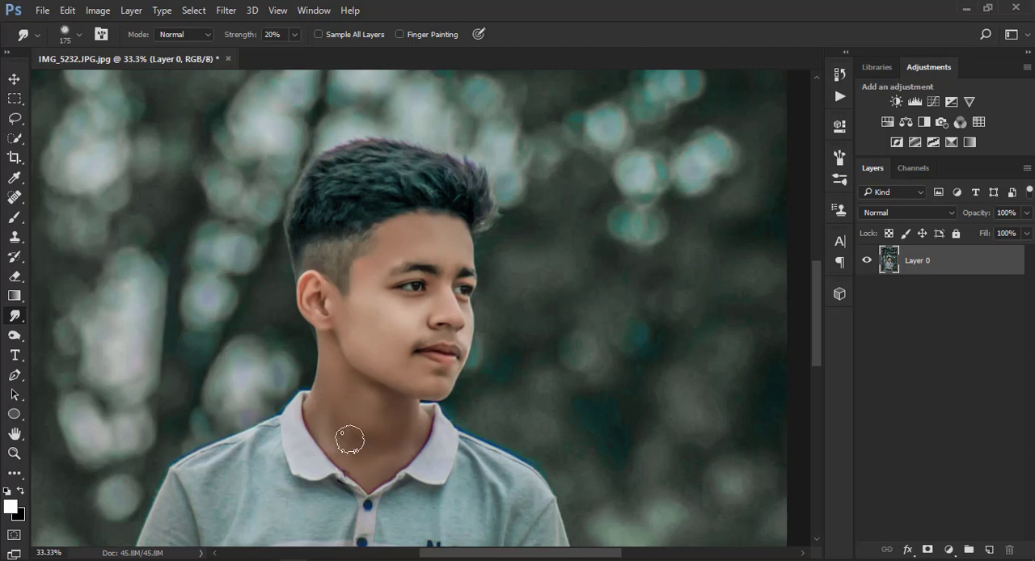
key(ctrl+minus)
key(ctrl+minus)
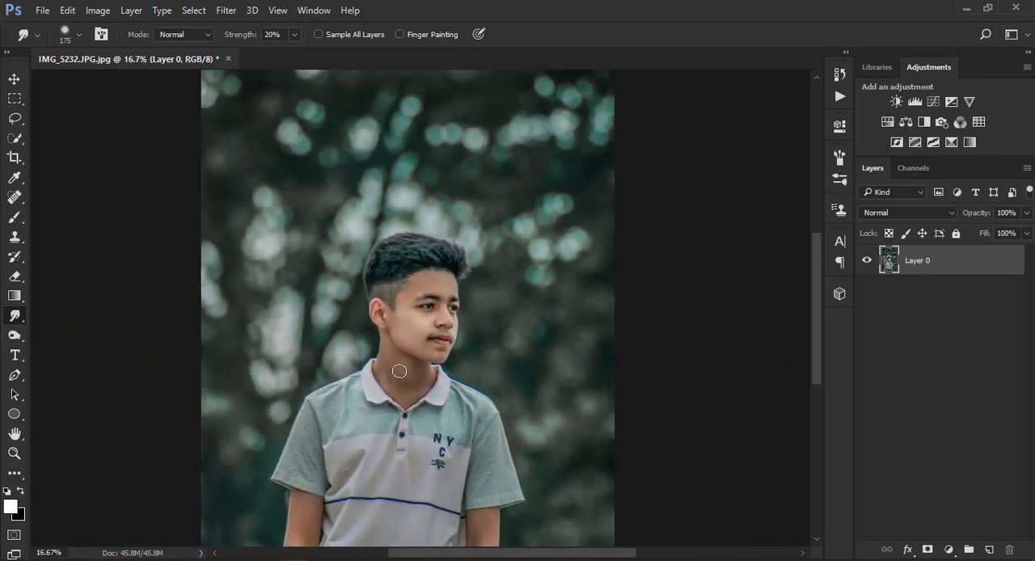
scroll(415, 292, down, 5)
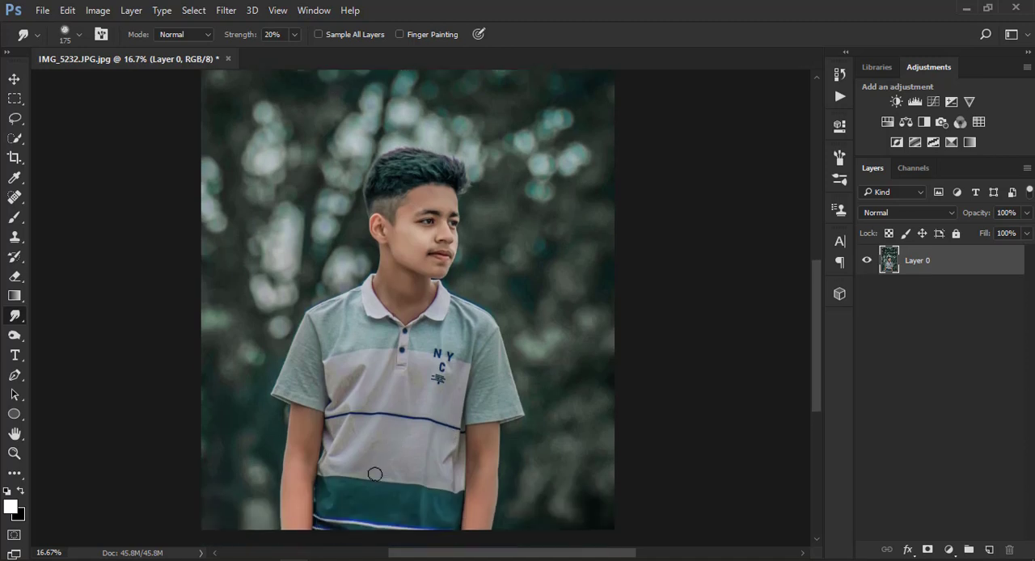
key(ctrl+minus)
key(ctrl+minus)
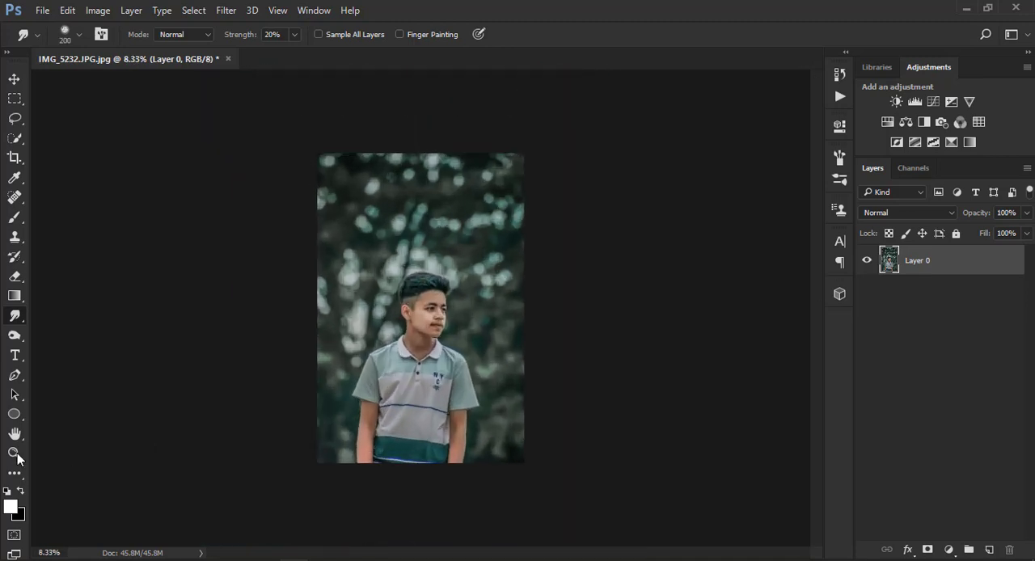
Duplicate Layer 0.
key(z)
right_click(379, 307)
click(435, 321)
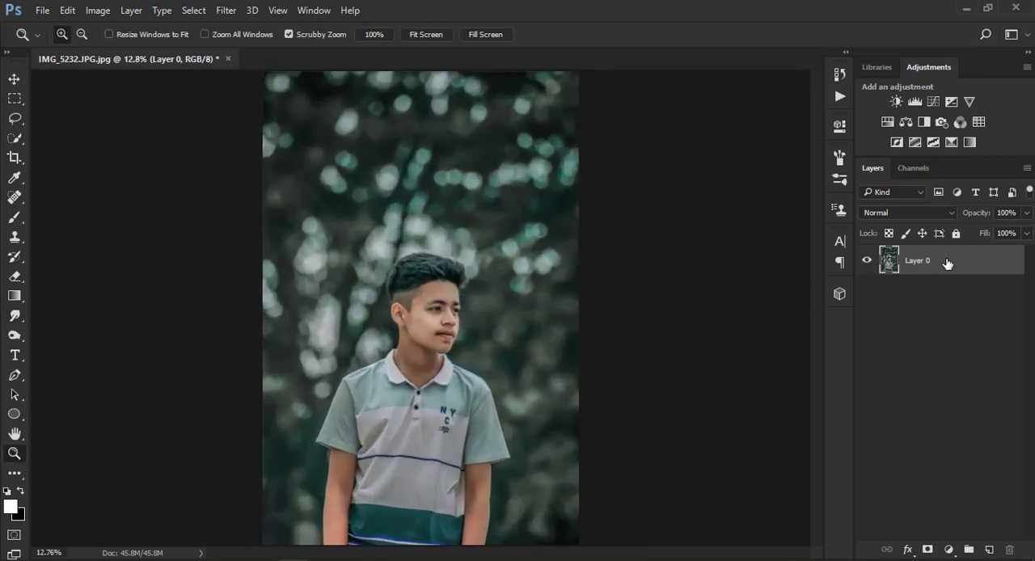
drag(948, 265, 987, 543)
Apply the Camera Raw filter to the layer copy with Luminance noise reduction set to 100.
click(226, 10)
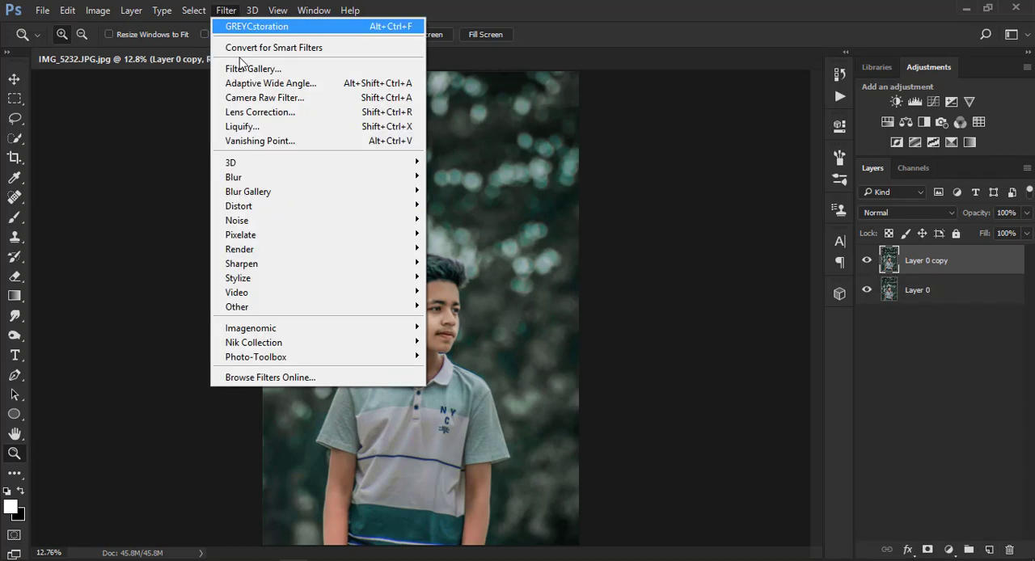
click(252, 101)
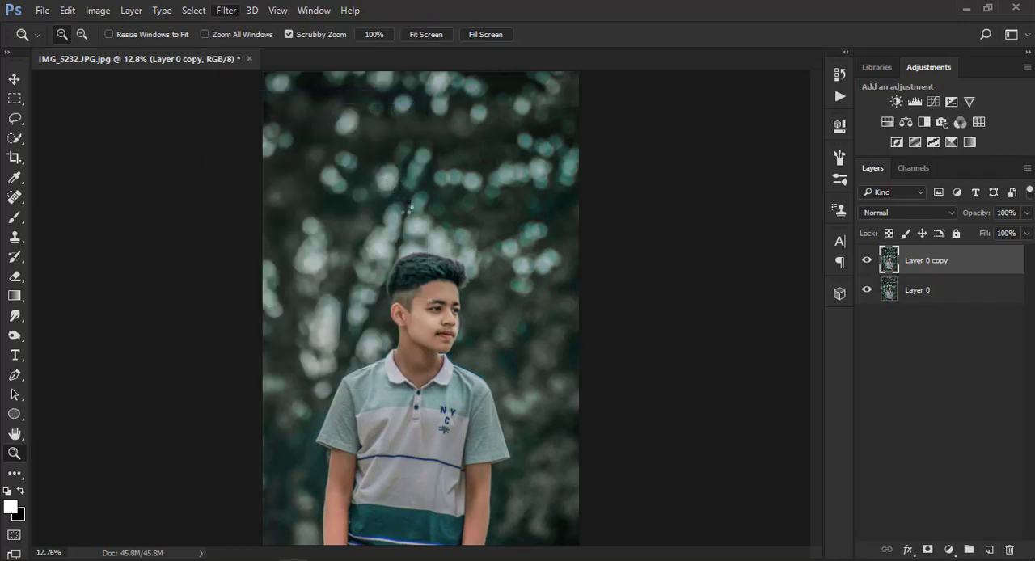
click(784, 168)
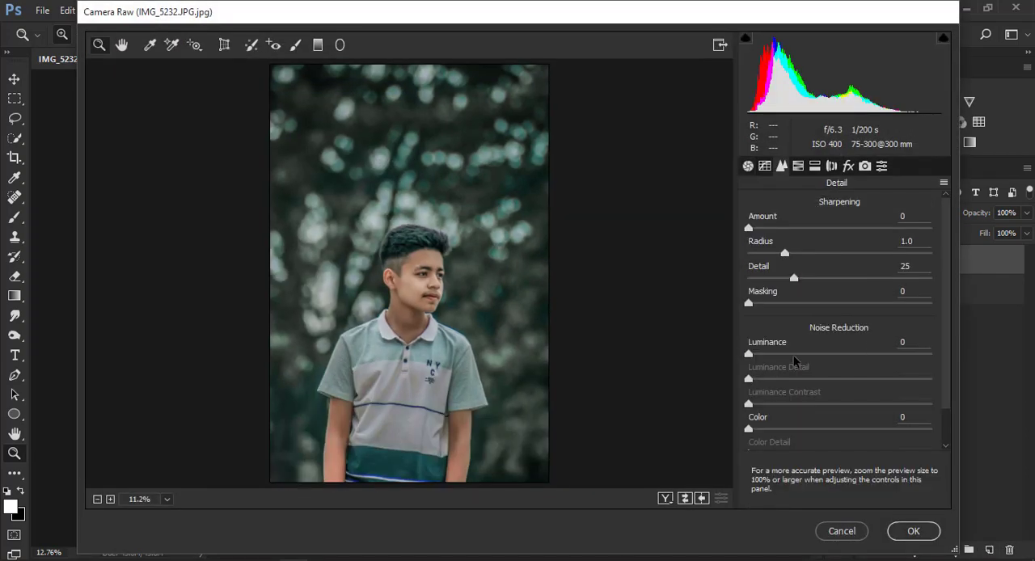
drag(795, 356, 921, 367)
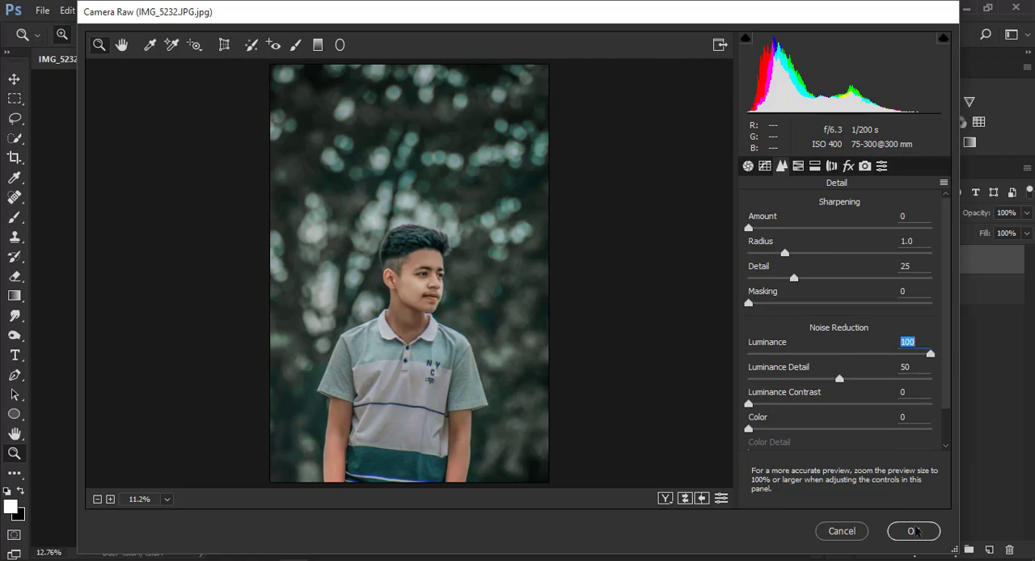
click(914, 531)
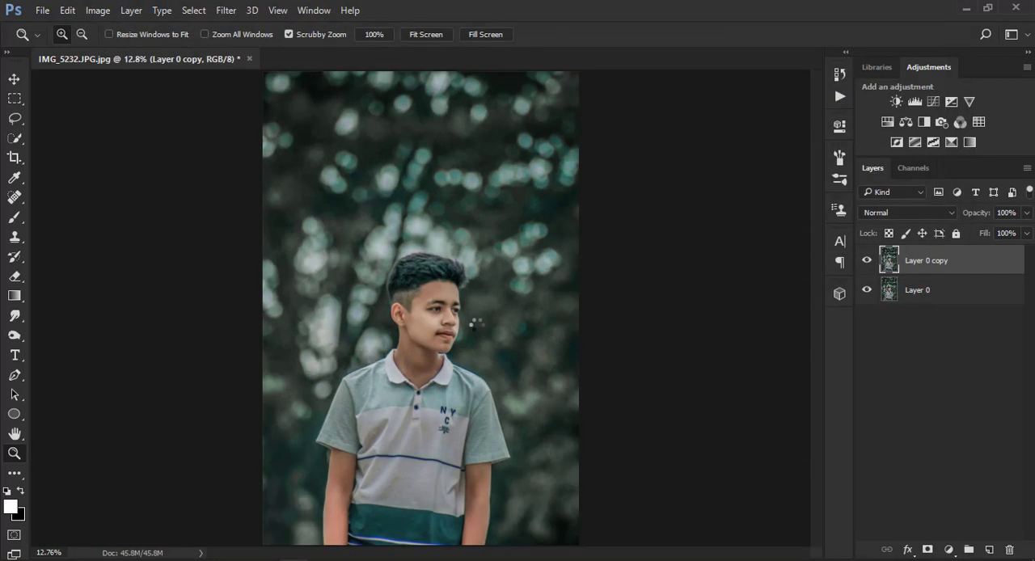
Apply a second Camera Raw pass to the layer copy with Luminance noise reduction raised to the maximum.
right_click(391, 279)
key(Escape)
click(225, 9)
click(275, 97)
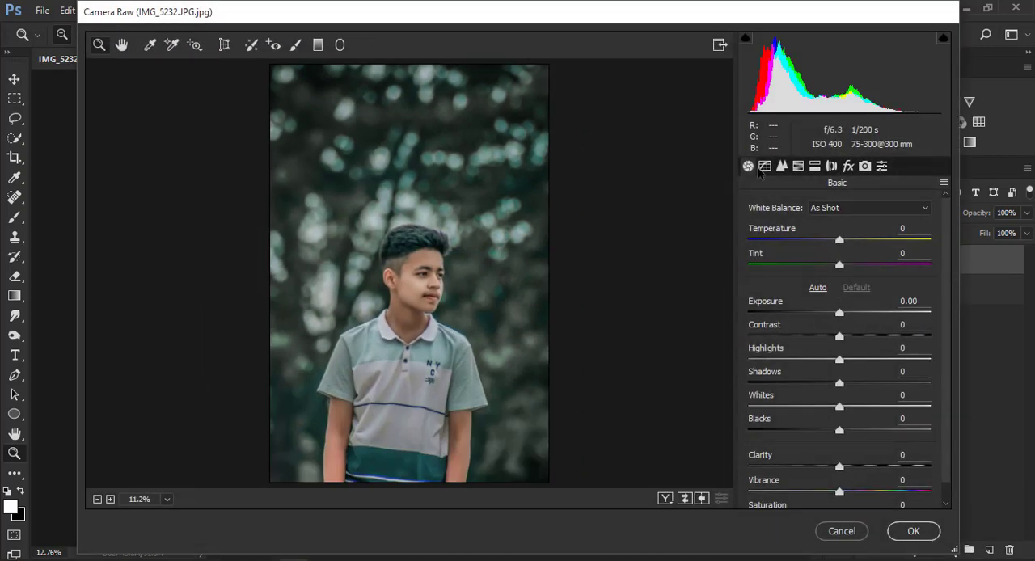
click(782, 167)
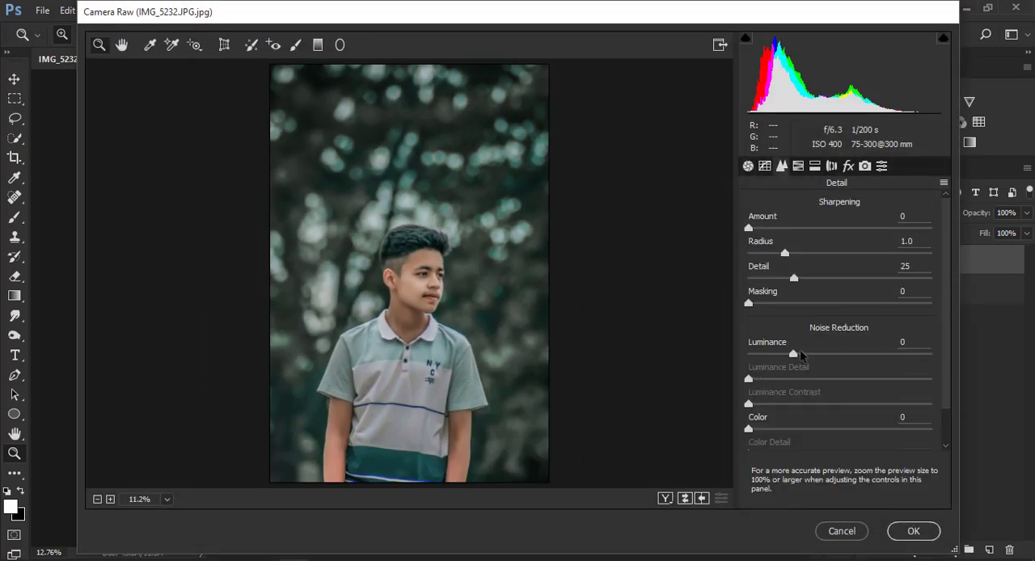
drag(800, 356, 933, 361)
click(904, 537)
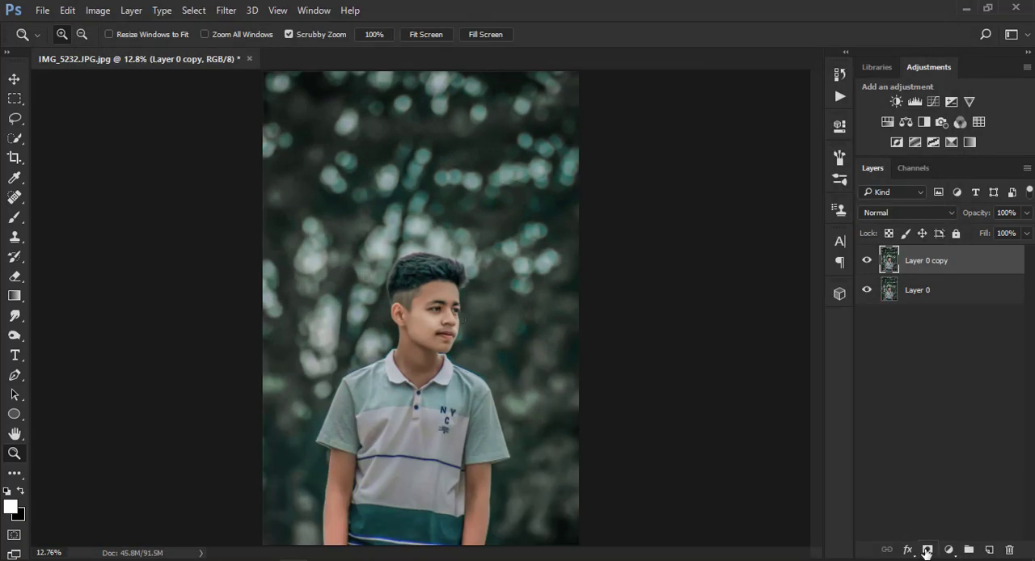
Add a layer mask to Layer 0 copy and erase it over the face and neck with a 300 px eraser.
click(927, 551)
key(ctrl+plus)
key(ctrl+plus)
key(ctrl+plus)
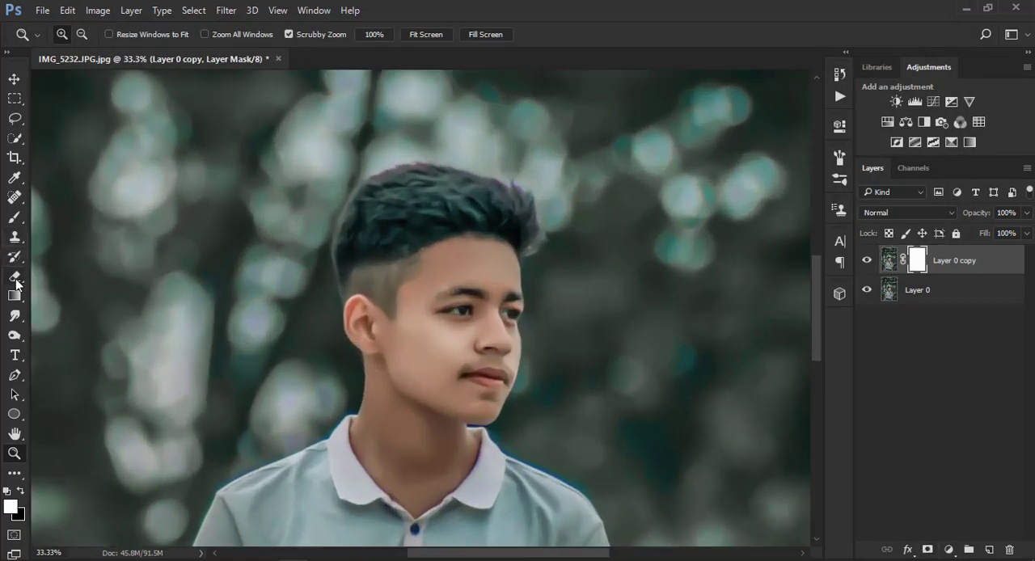
click(15, 278)
key(bracketright)
key(bracketright)
key(bracketright)
key(bracketright)
key(bracketright)
key(bracketright)
key(bracketright)
key(bracketright)
key(bracketright)
key(bracketright)
key(bracketright)
key(bracketright)
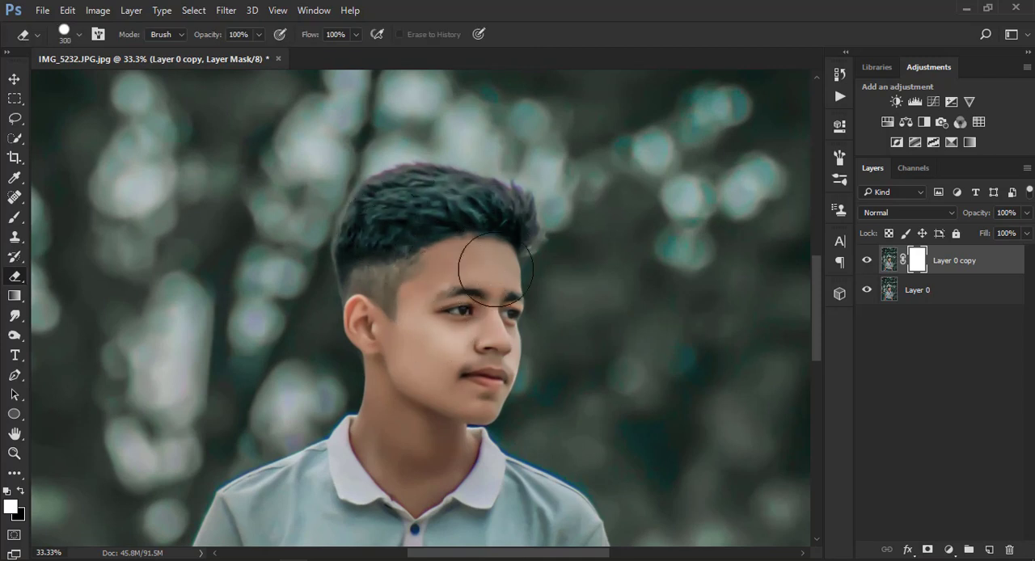
mouse_move(418, 315)
mouse_down()
mouse_move(401, 458)
mouse_move(442, 433)
mouse_move(435, 426)
mouse_move(405, 437)
mouse_up()
Erase the layer copy's mask over both arms, reducing the eraser to 175 px.
key(ctrl+minus)
key(ctrl+minus)
scroll(312, 450, down, 3)
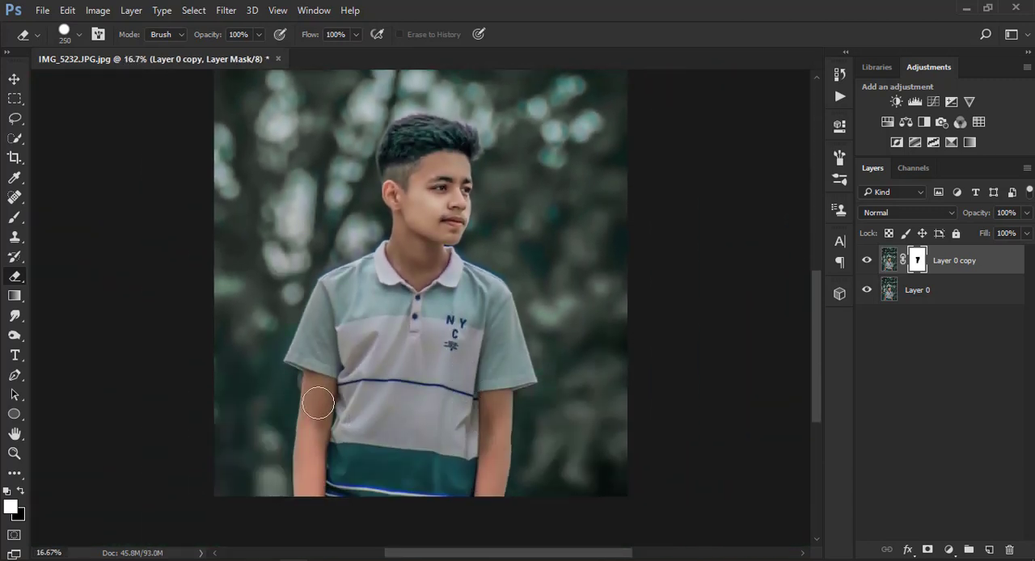
key(bracketleft)
key(bracketleft)
key(bracketleft)
key(ctrl+minus)
key(ctrl+minus)
key(ctrl+minus)
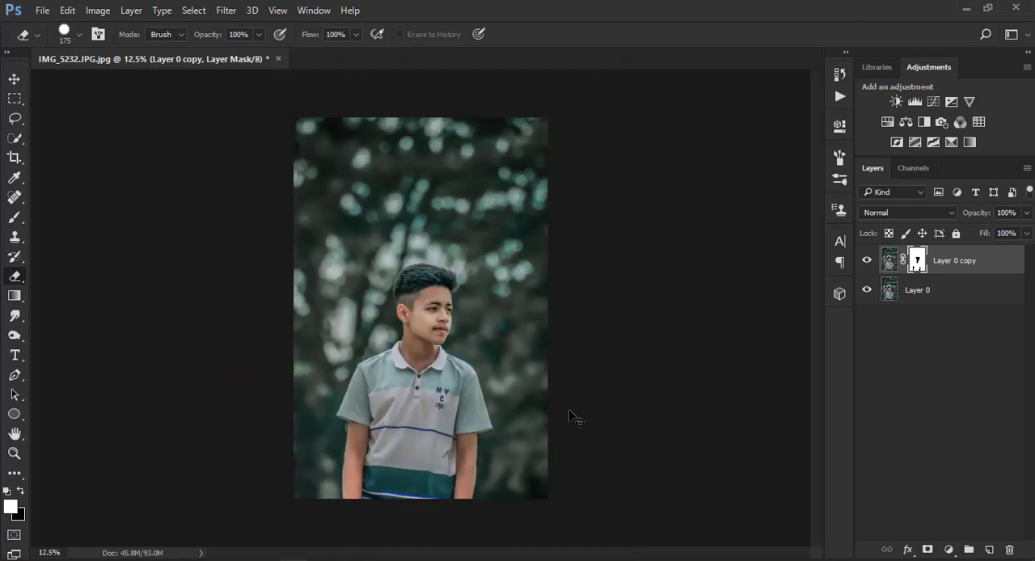
Merge the masked copy and Layer 0 into one layer with Merge Visible.
key(ctrl+plus)
key(ctrl+plus)
key(ctrl+minus)
right_click(933, 301)
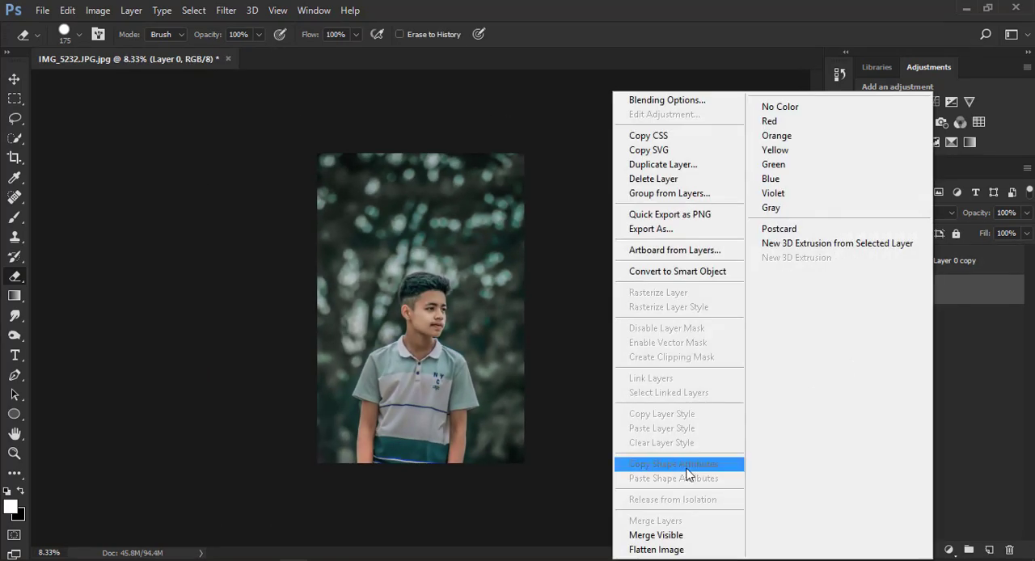
click(693, 533)
In the Camera Raw filter, set the Greens saturation and Greens hue to +100, with the Yellows saturation back at 0.
click(14, 454)
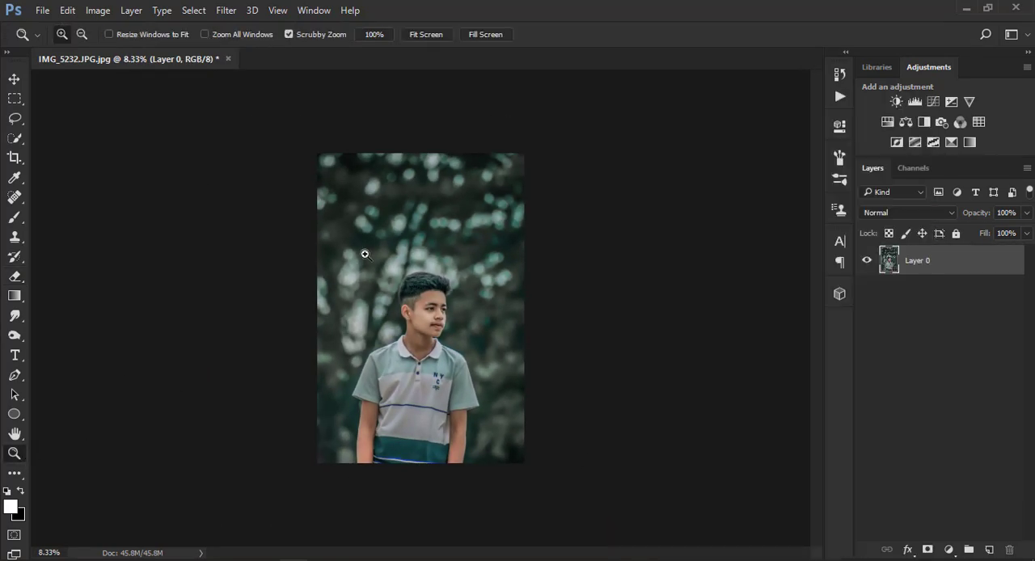
right_click(364, 254)
click(389, 269)
double_click(395, 262)
right_click(399, 255)
click(437, 265)
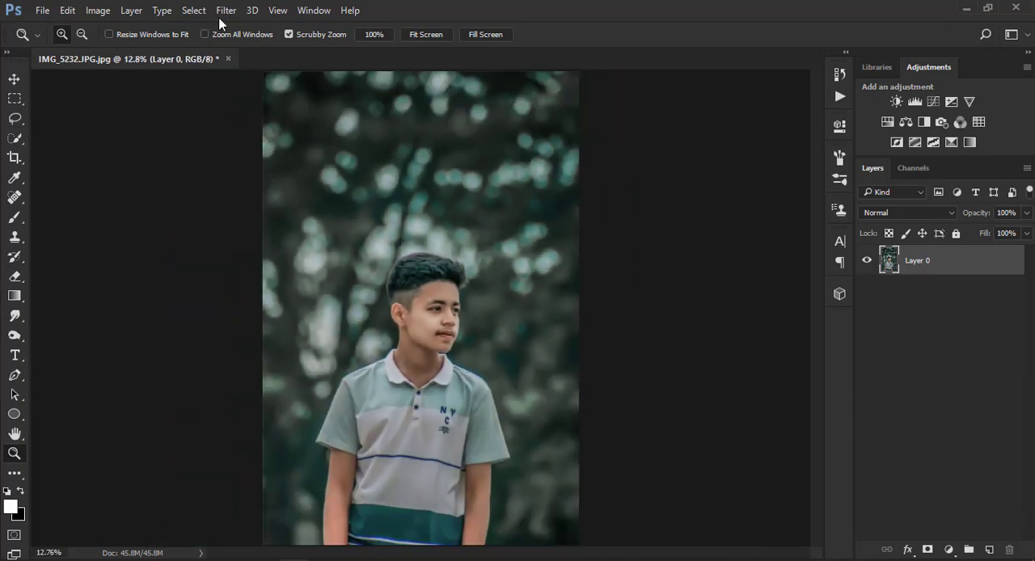
click(226, 10)
click(272, 98)
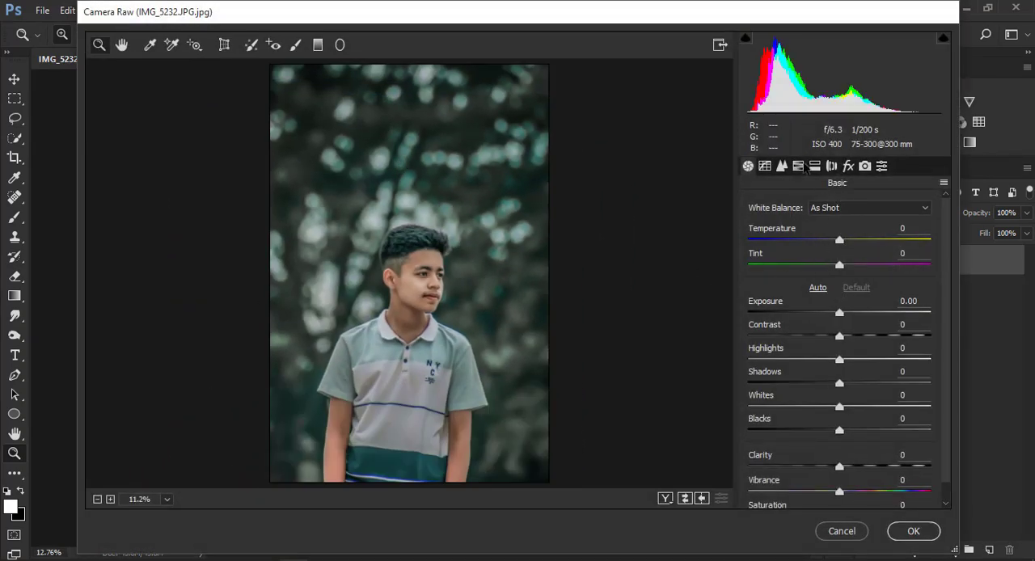
click(798, 166)
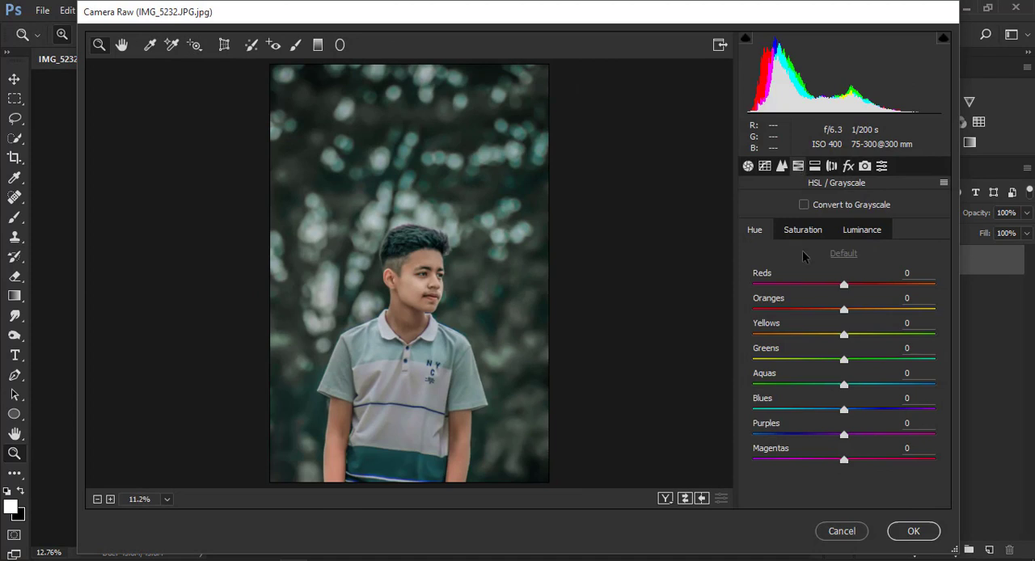
click(803, 230)
drag(843, 335, 751, 334)
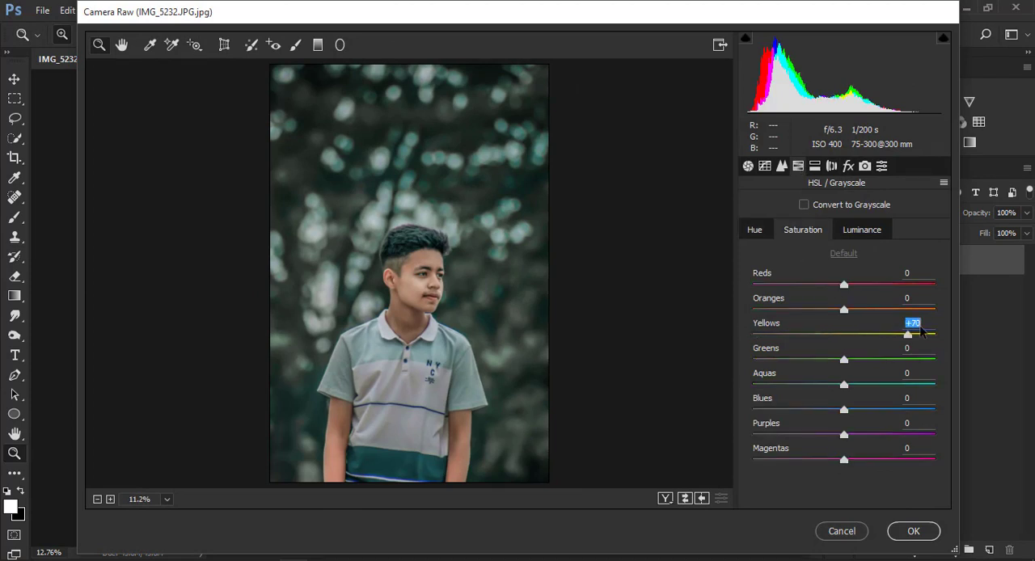
text(0)
drag(760, 353, 956, 357)
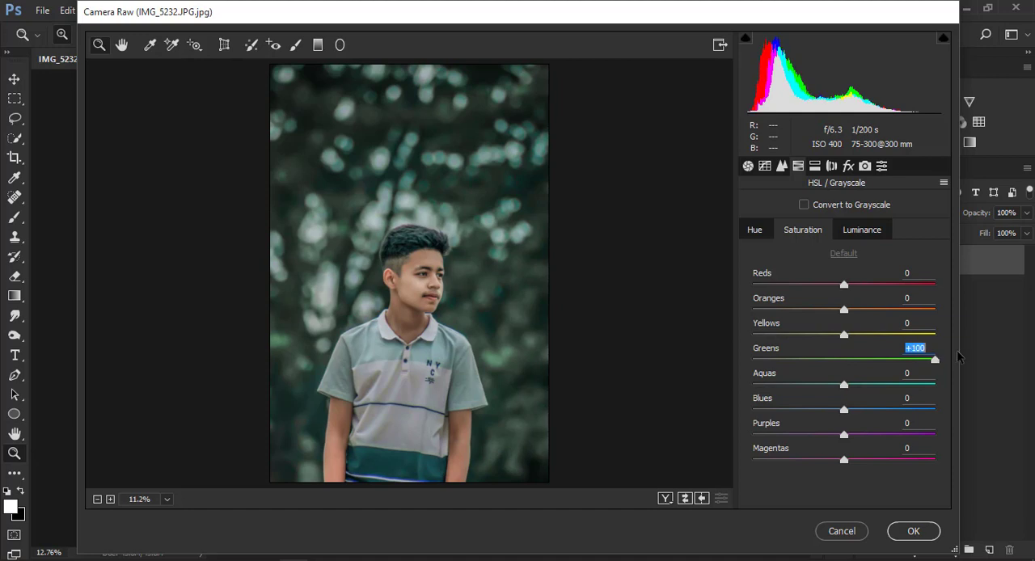
click(753, 230)
drag(847, 365, 941, 358)
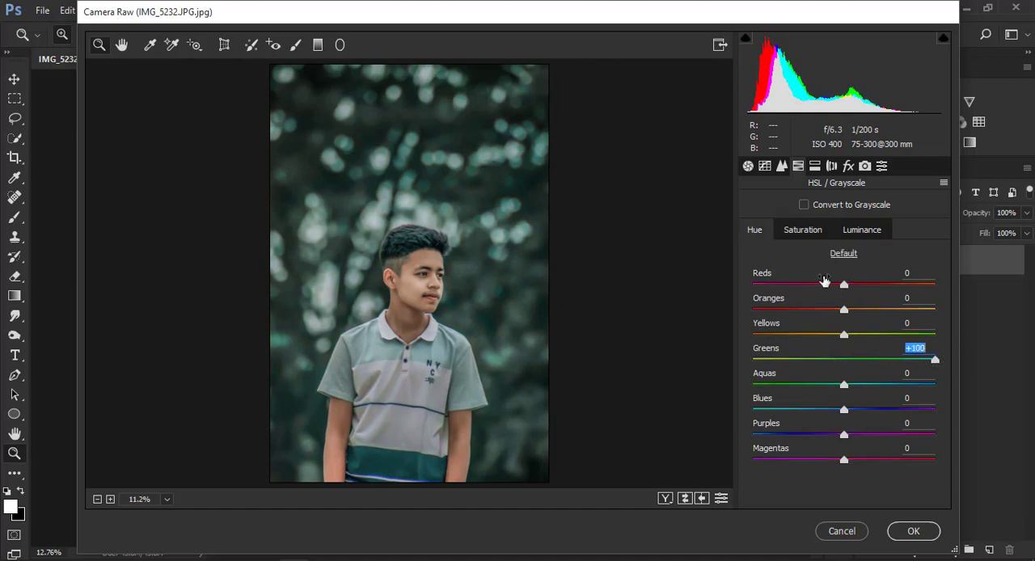
Try lowering the Blues saturation to -99 and the Aquas hue to -60, and reset them.
click(803, 229)
drag(843, 385, 754, 409)
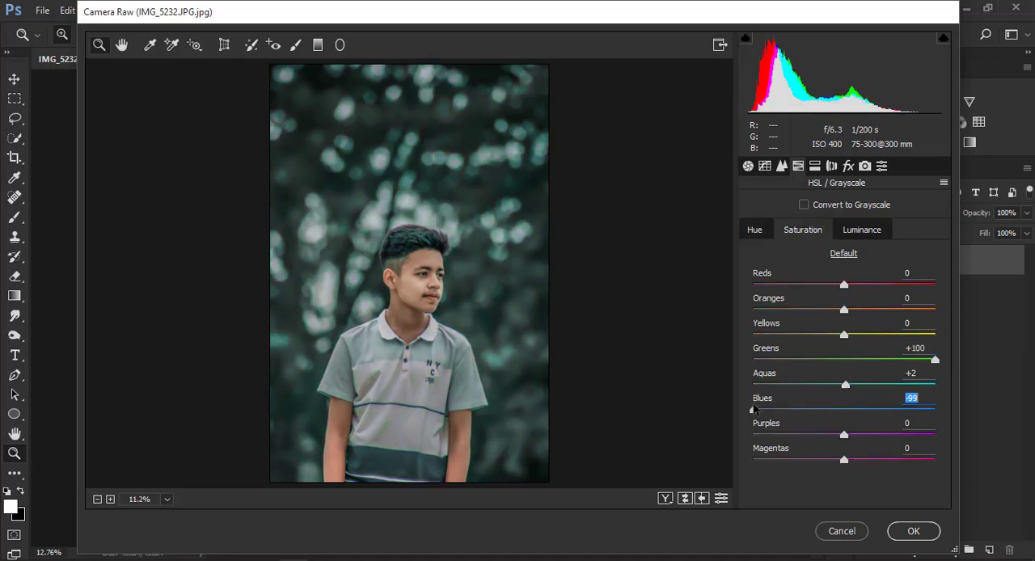
click(756, 239)
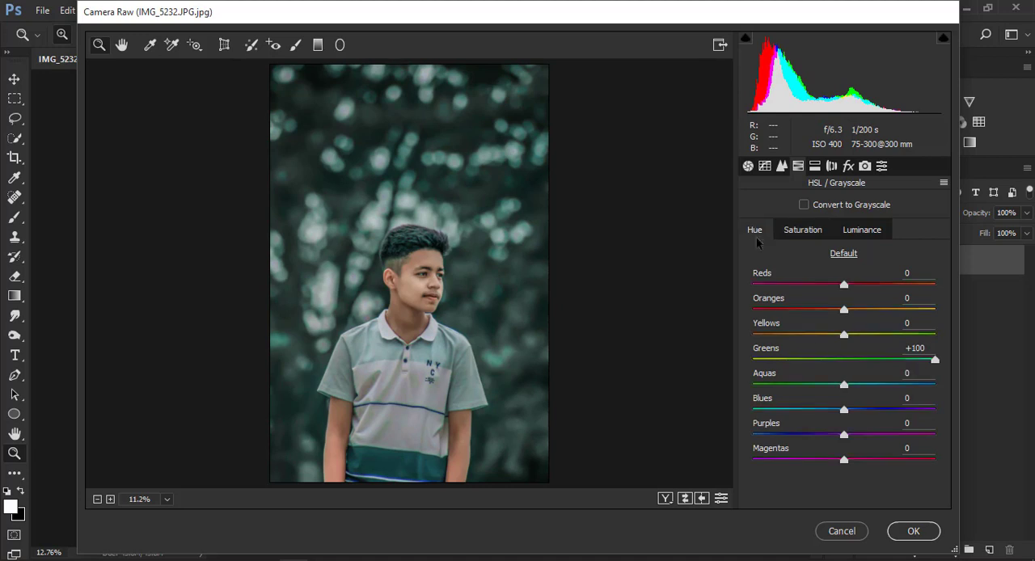
drag(842, 384, 789, 384)
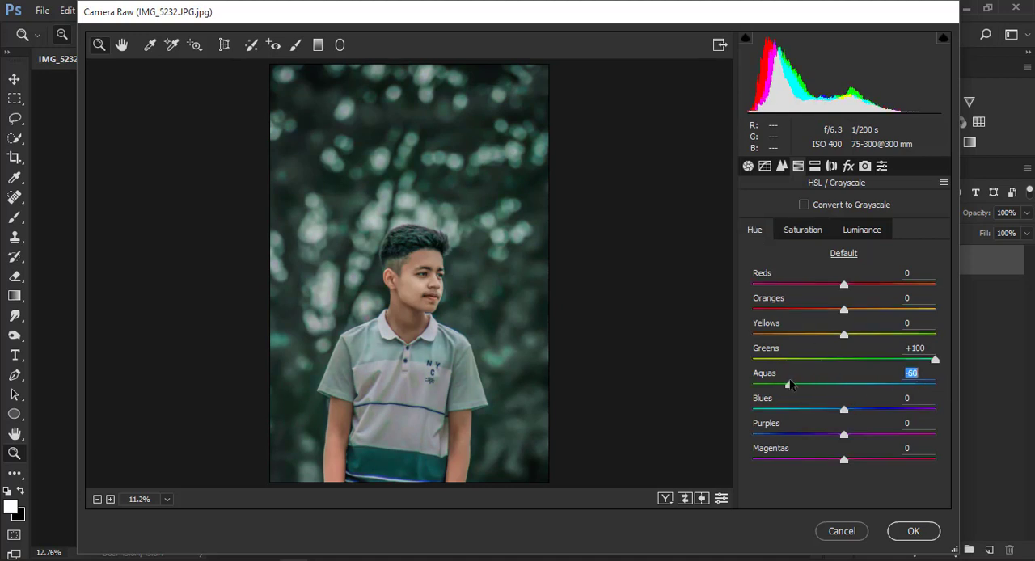
double_click(792, 384)
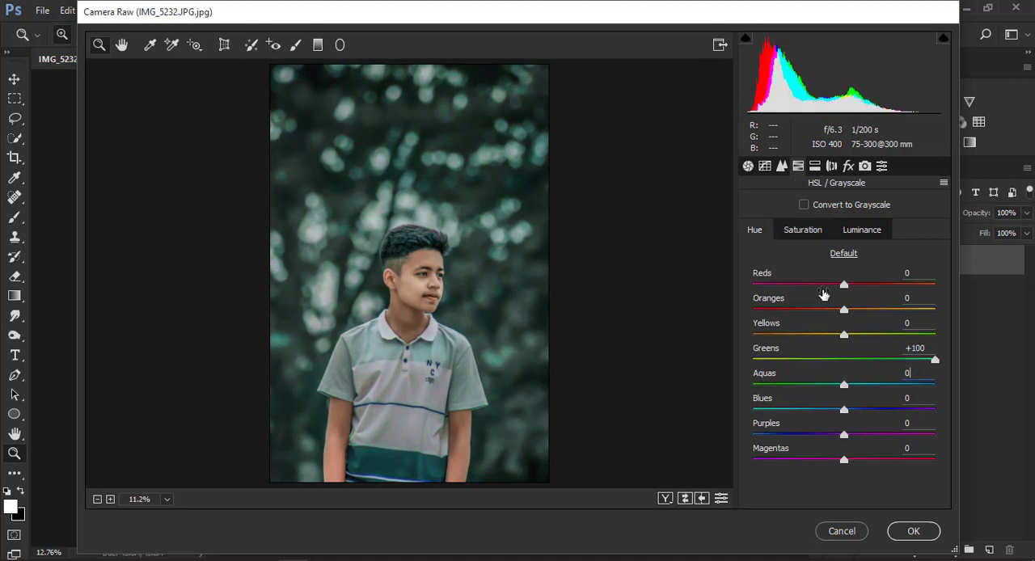
Add a dark post-crop vignette around the photo's edges and apply the Camera Raw adjustments.
click(849, 165)
drag(840, 417, 809, 421)
click(911, 529)
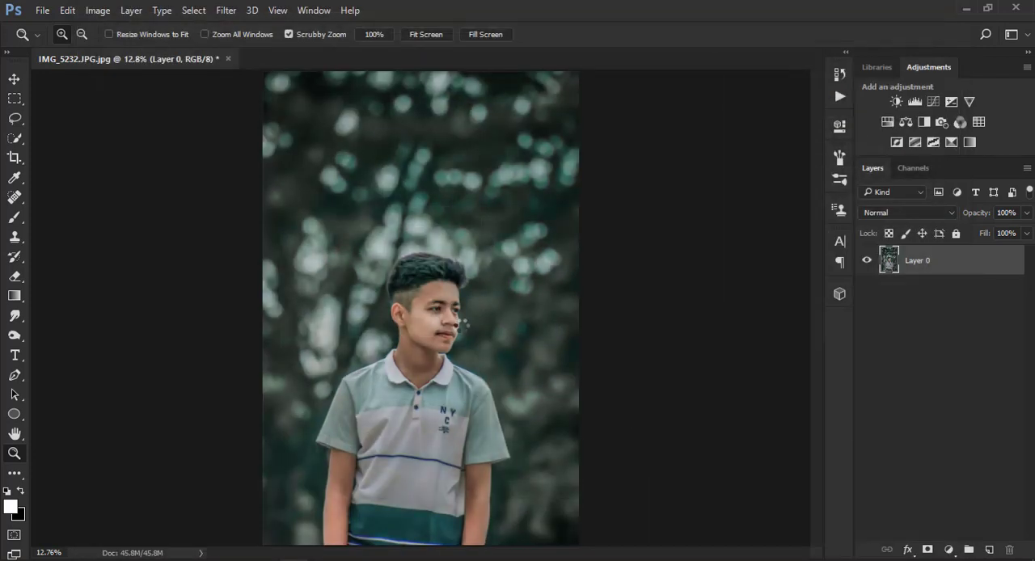
Examine the graded portrait both close up on the face and as a whole.
key(ctrl+minus)
key(ctrl+minus)
key(ctrl+minus)
key(ctrl+minus)
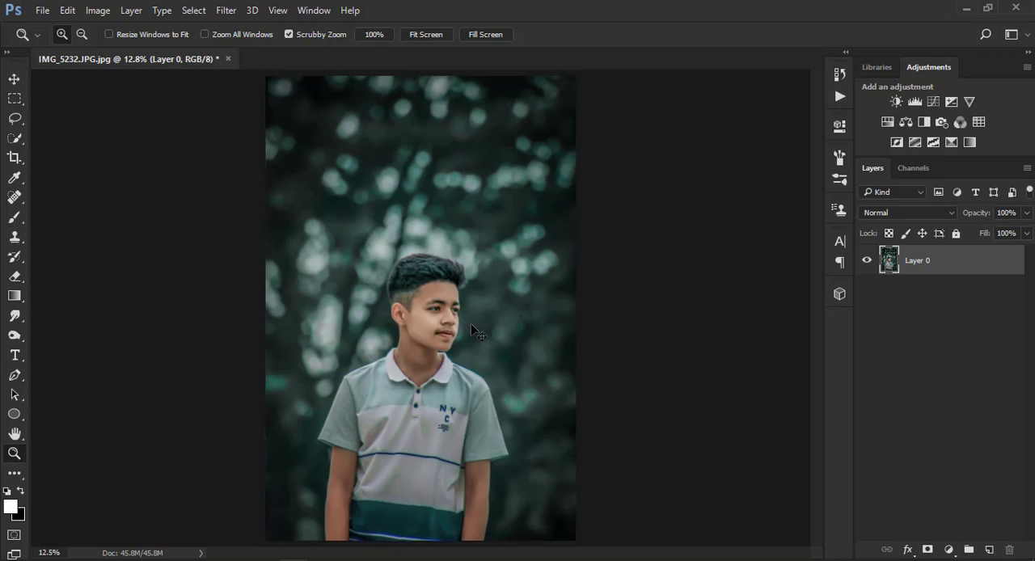
key(ctrl+plus)
key(ctrl+plus)
key(ctrl+plus)
key(ctrl+plus)
key(ctrl+plus)
key(ctrl+plus)
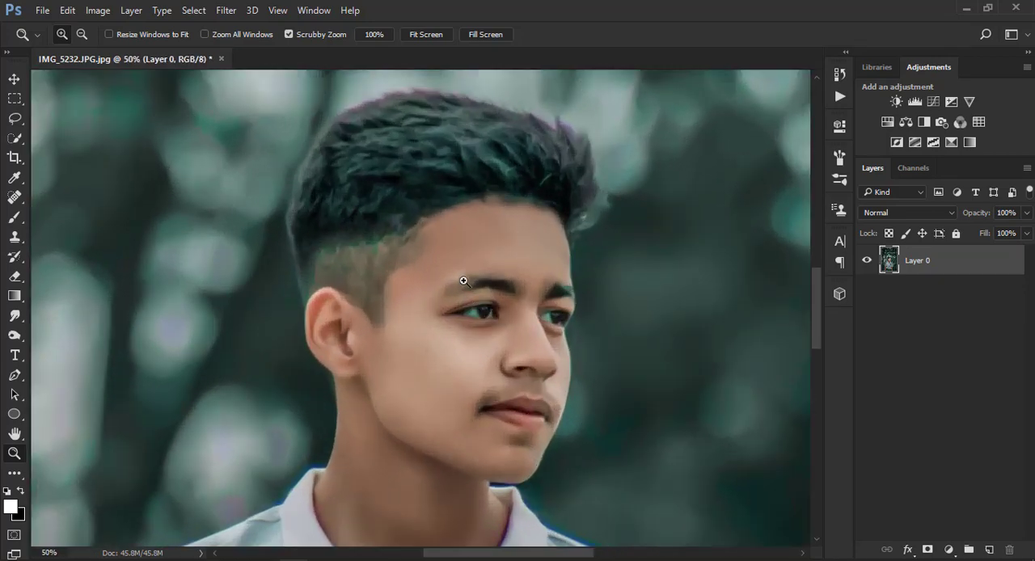
right_click(461, 281)
click(517, 296)
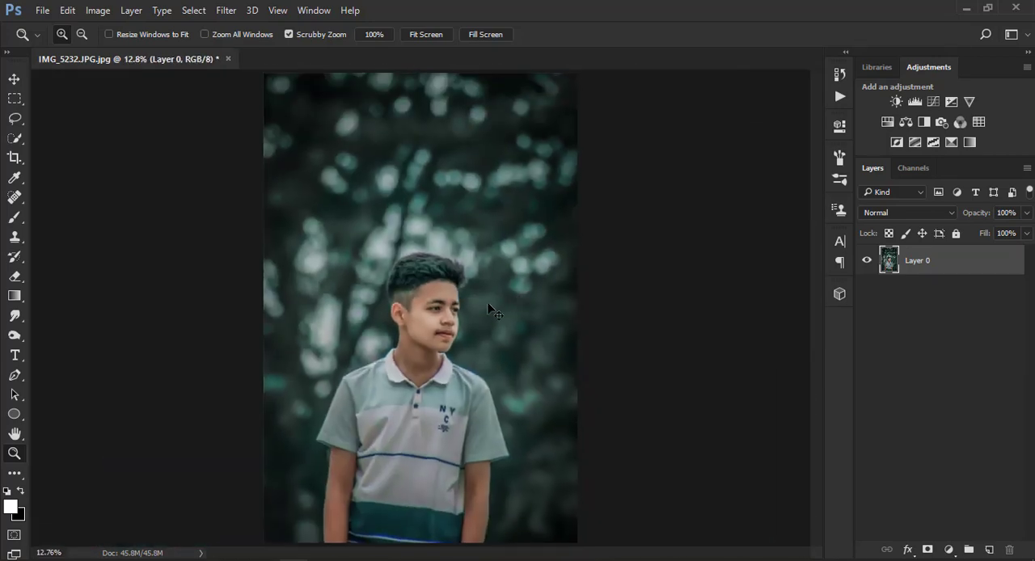
right_click(361, 257)
click(370, 266)
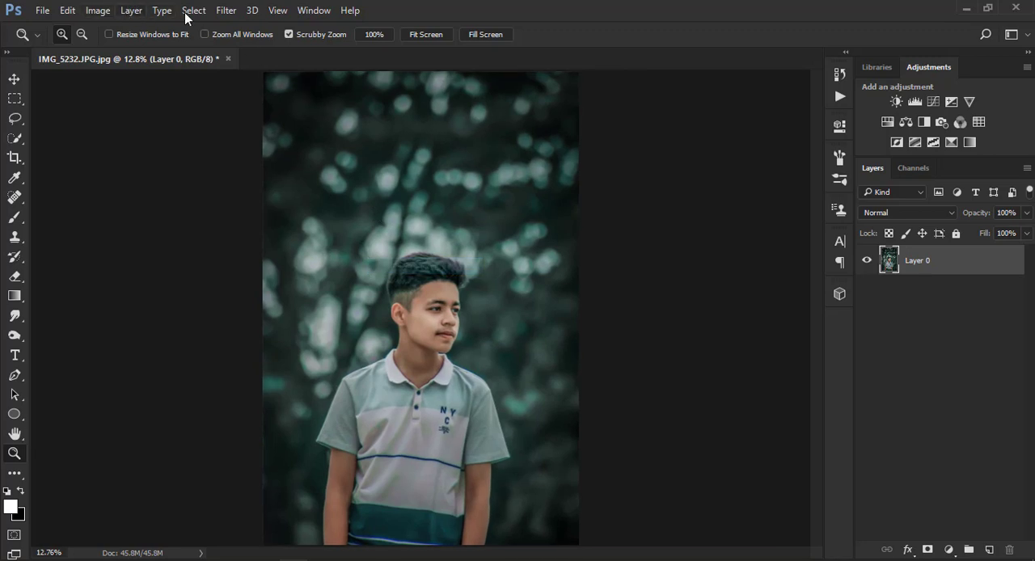
Set up a Camera Raw Adjustment Brush with Exposure +0.35 and Highlights, Shadows and Clarity reset to 0.
click(226, 11)
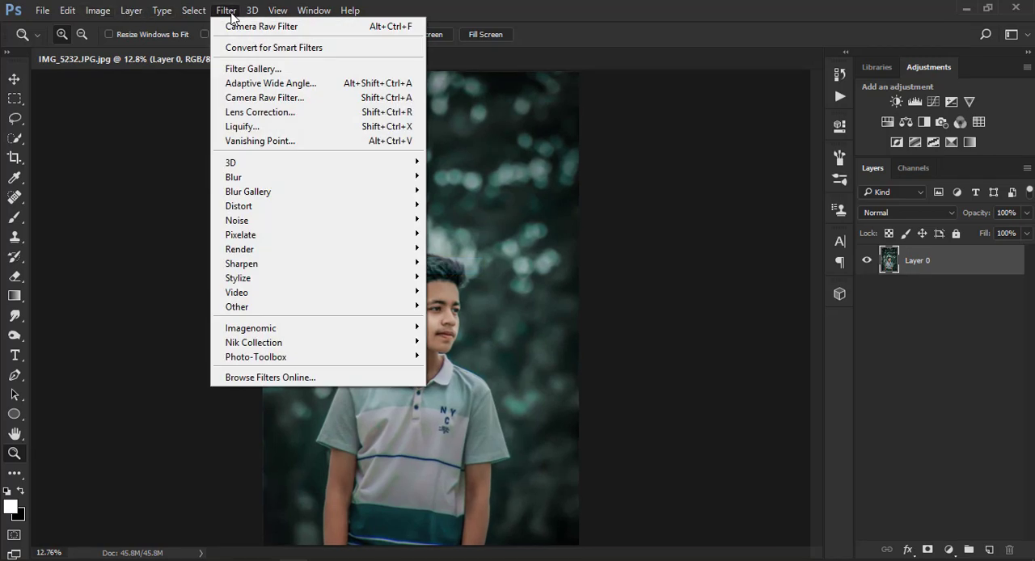
click(286, 101)
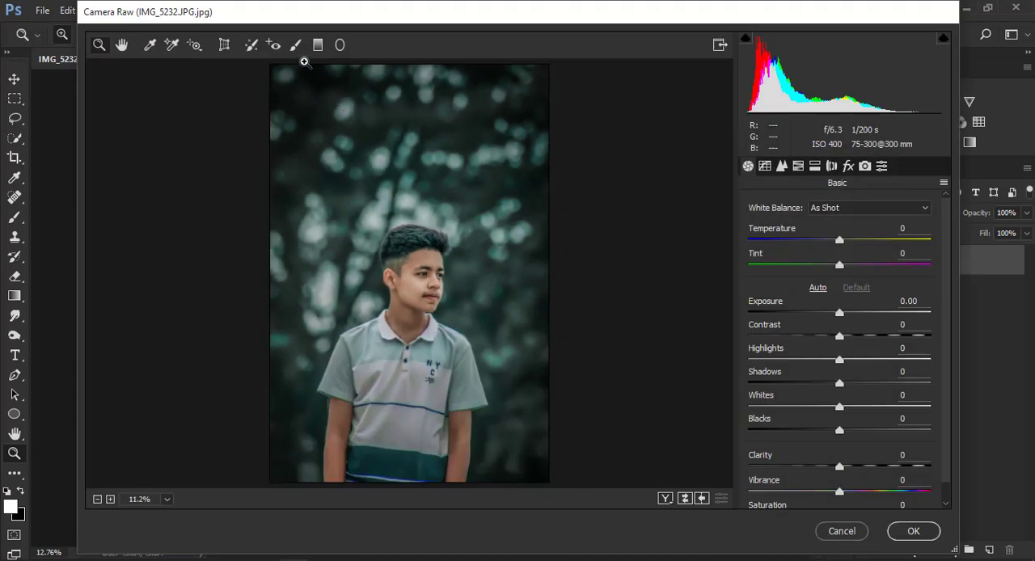
click(295, 46)
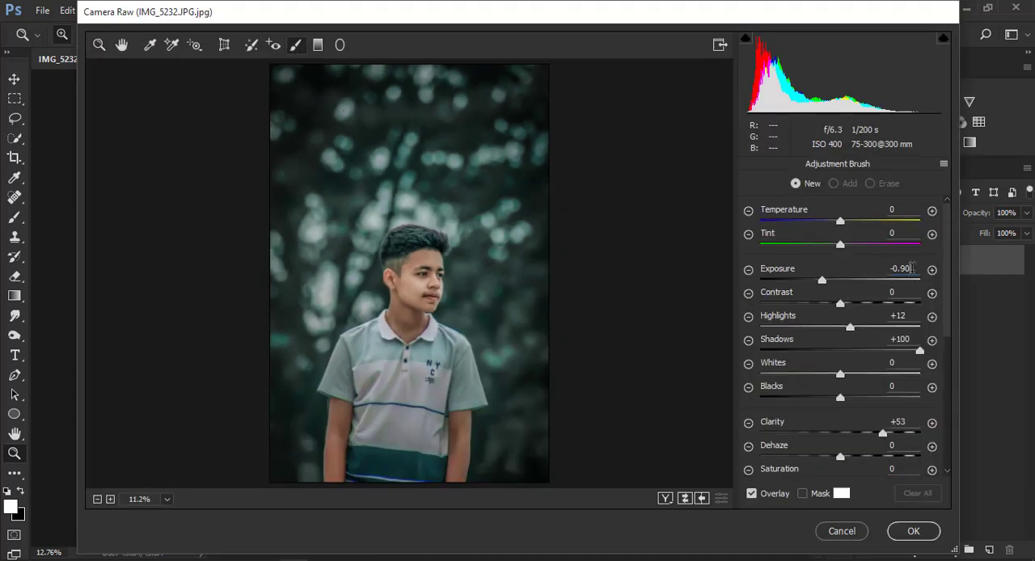
text(0)
drag(909, 316, 831, 363)
text(0)
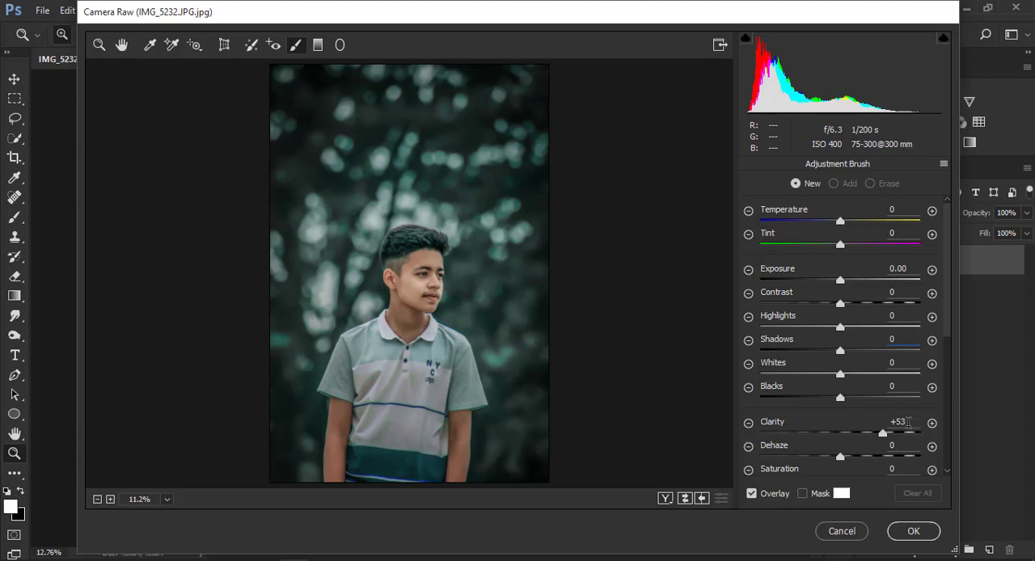
drag(907, 423, 857, 396)
text(0)
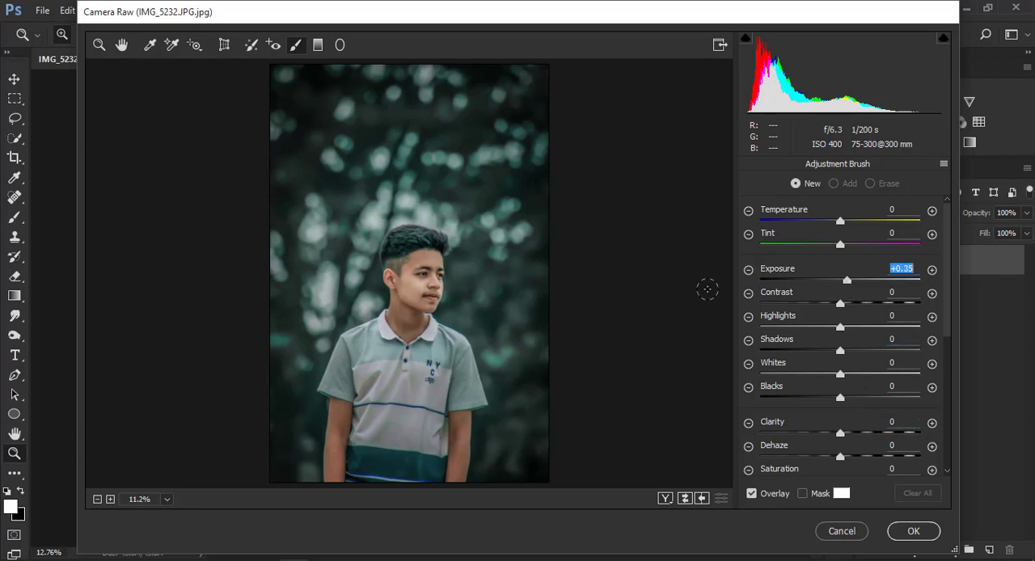
Brighten the face and neck by painting over the skin with the Adjustment Brush.
key(ctrl+plus)
key(ctrl+plus)
mouse_move(440, 246)
mouse_down()
mouse_move(412, 263)
mouse_move(449, 369)
mouse_up()
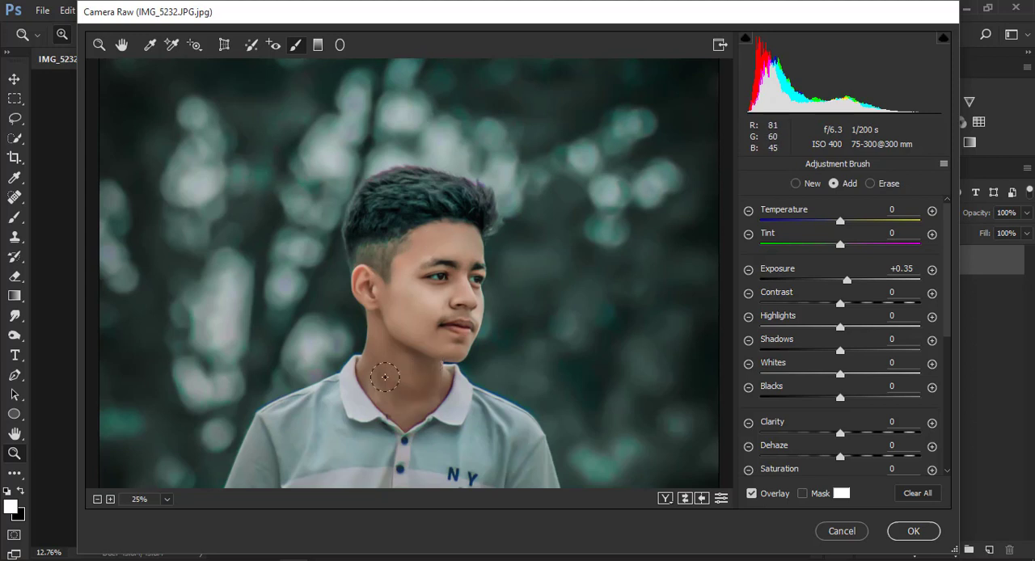
key(ctrl+minus)
key(ctrl+minus)
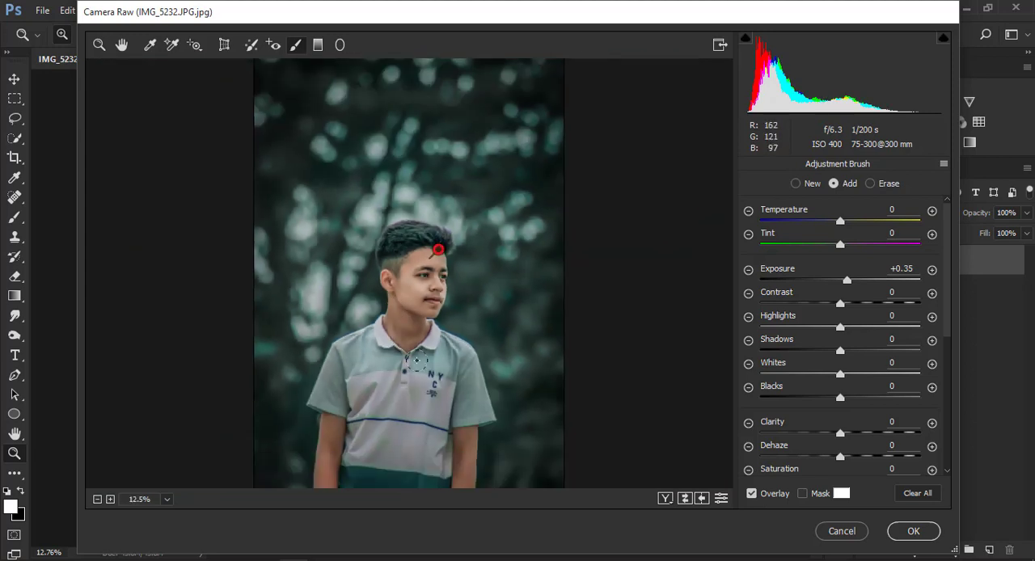
Set the face brush's Clarity and Whites to +11 each and apply the Camera Raw adjustments.
scroll(404, 315, down, 1)
drag(326, 430, 326, 463)
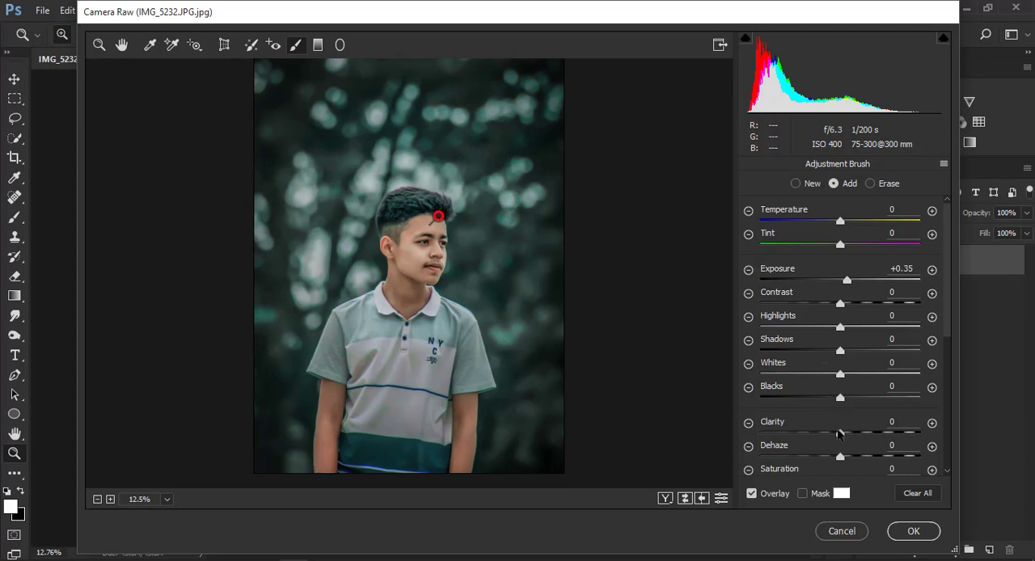
drag(837, 435, 862, 435)
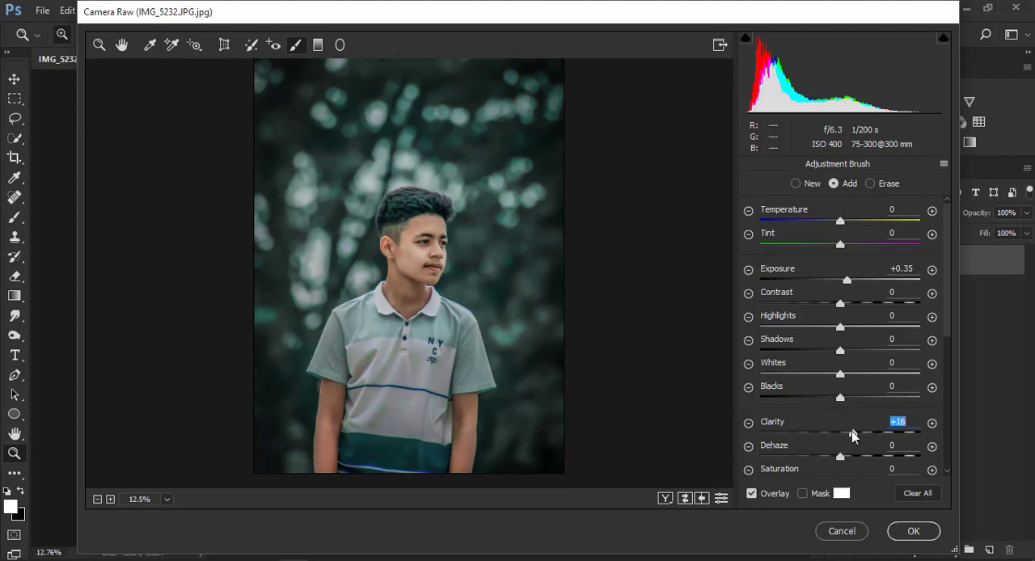
mouse_move(840, 377)
mouse_down()
mouse_move(879, 383)
mouse_move(849, 384)
mouse_up()
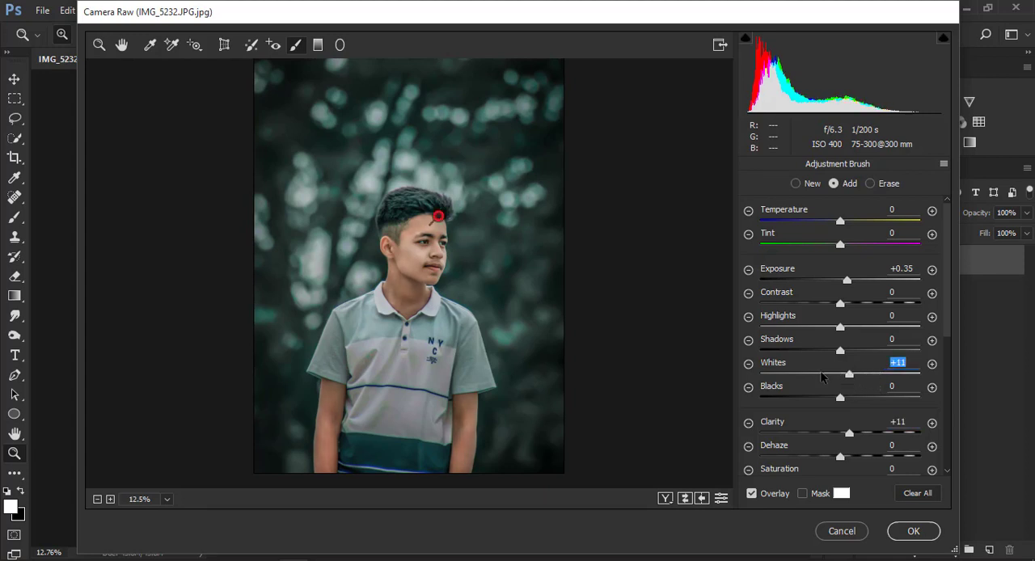
drag(443, 230, 430, 250)
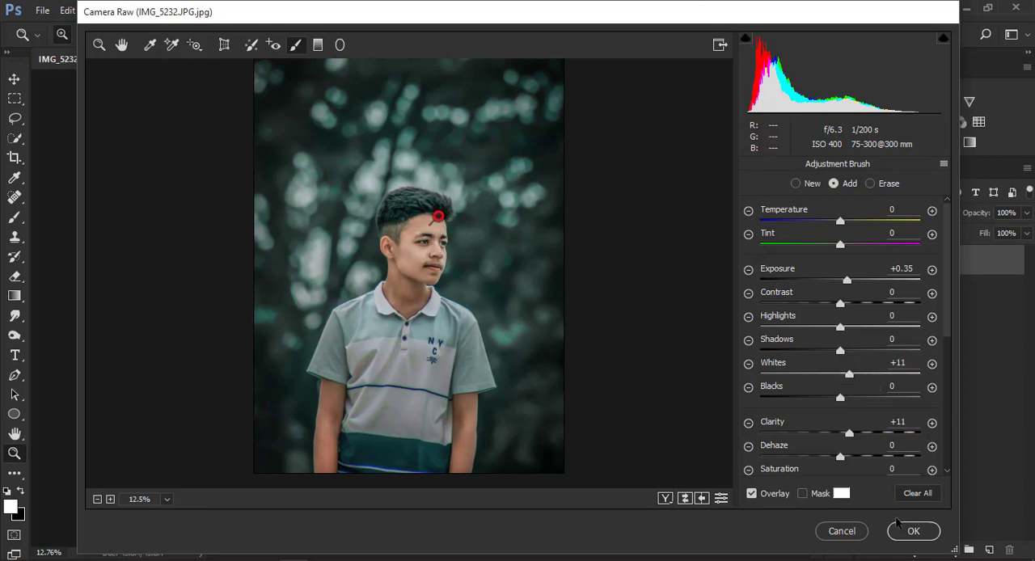
click(899, 530)
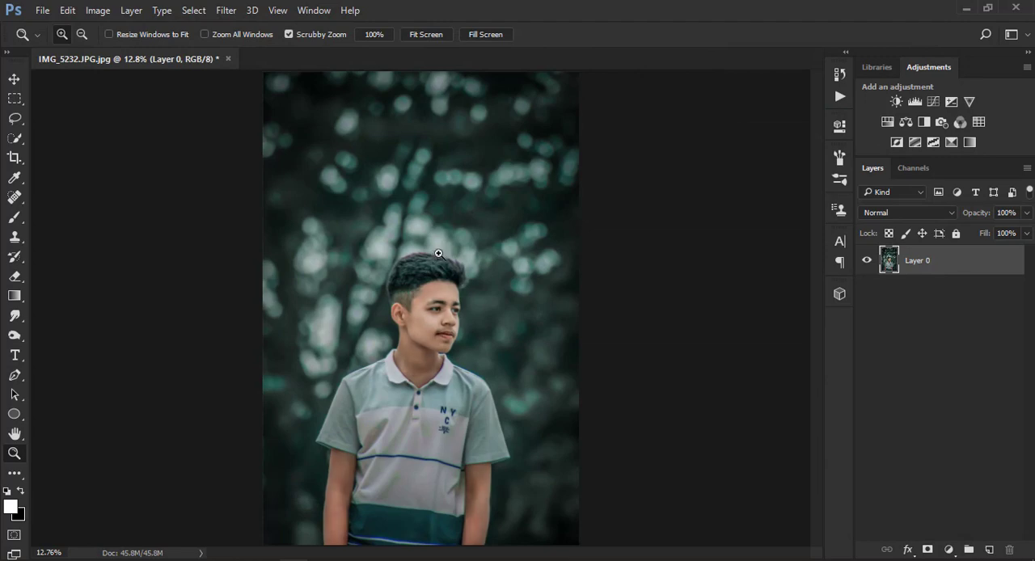
Examine the brightened portrait from a distance and fitted to the screen.
alt+click(415, 305)
alt+click(419, 307)
right_click(407, 297)
click(441, 307)
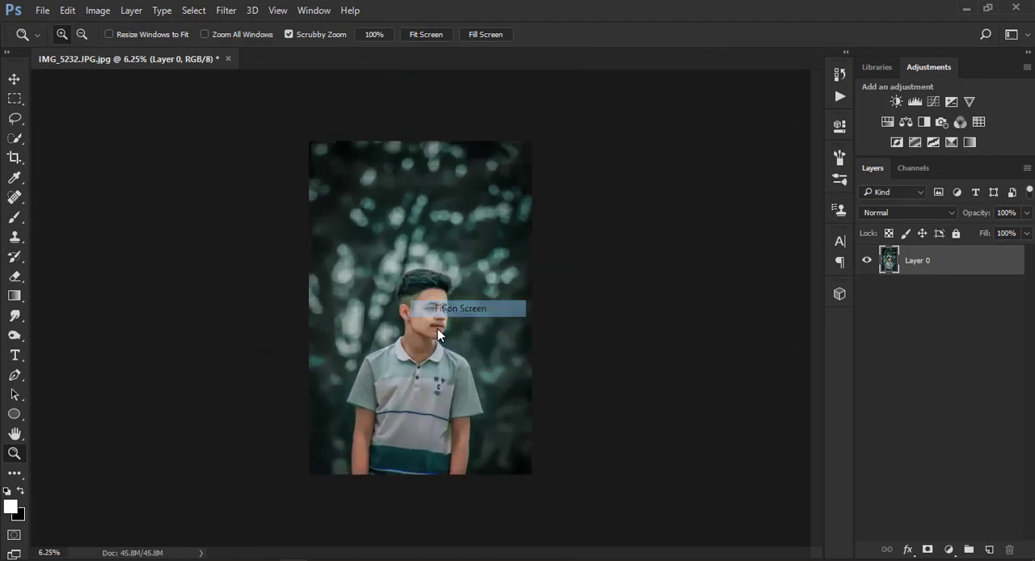
click(439, 335)
click(439, 336)
click(439, 336)
click(437, 335)
right_click(423, 323)
click(458, 337)
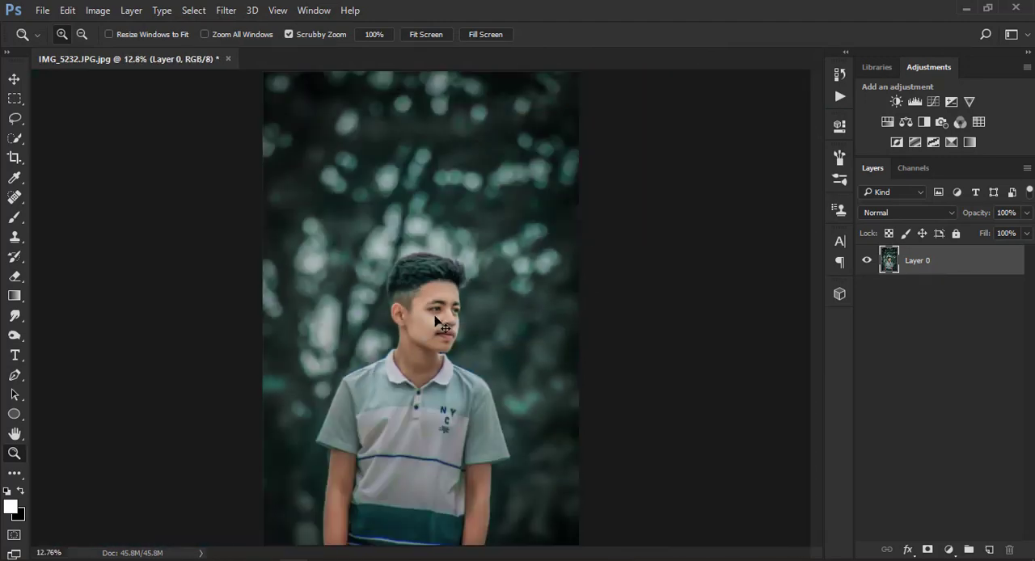
alt+click(381, 232)
alt+click(374, 222)
right_click(375, 225)
click(396, 238)
Cool the photo in the Camera Raw Filter with Temperature -4 and Tint +4, and apply it.
click(224, 10)
click(492, 231)
key(ctrl+shift+a)
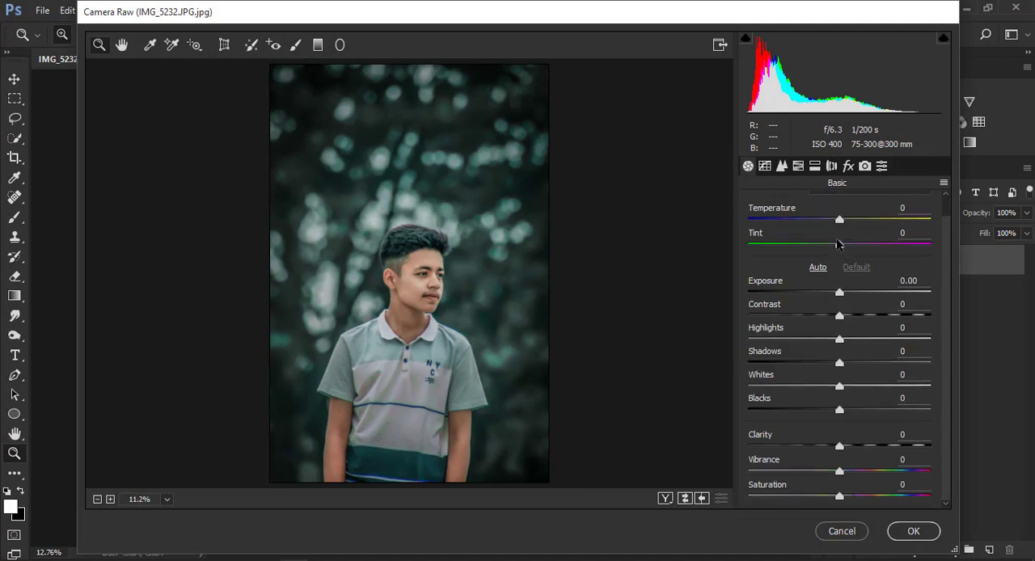
mouse_move(835, 244)
mouse_down()
mouse_move(820, 244)
mouse_move(827, 224)
mouse_move(828, 243)
mouse_move(852, 244)
mouse_up()
double_click(852, 243)
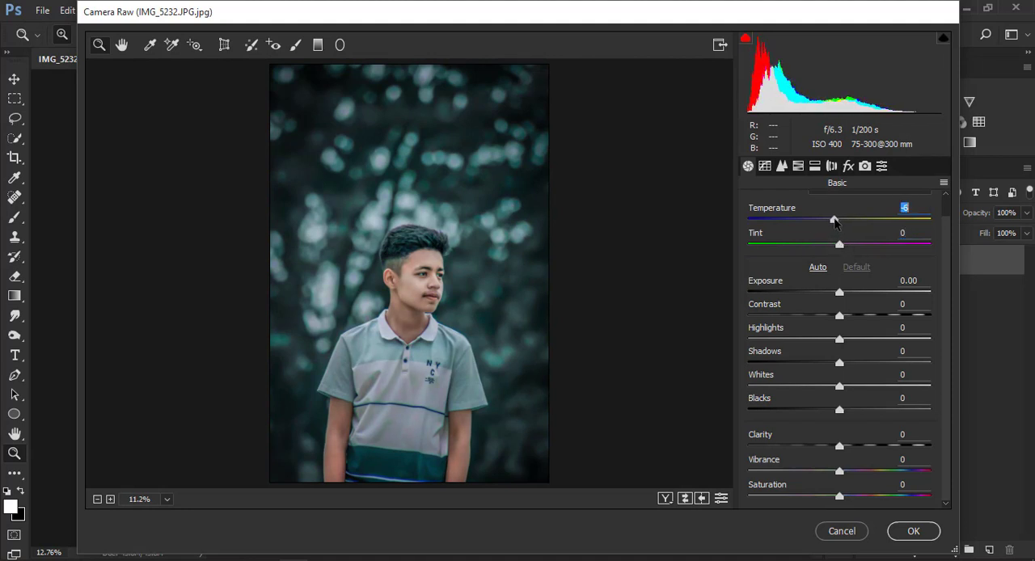
drag(840, 249, 849, 249)
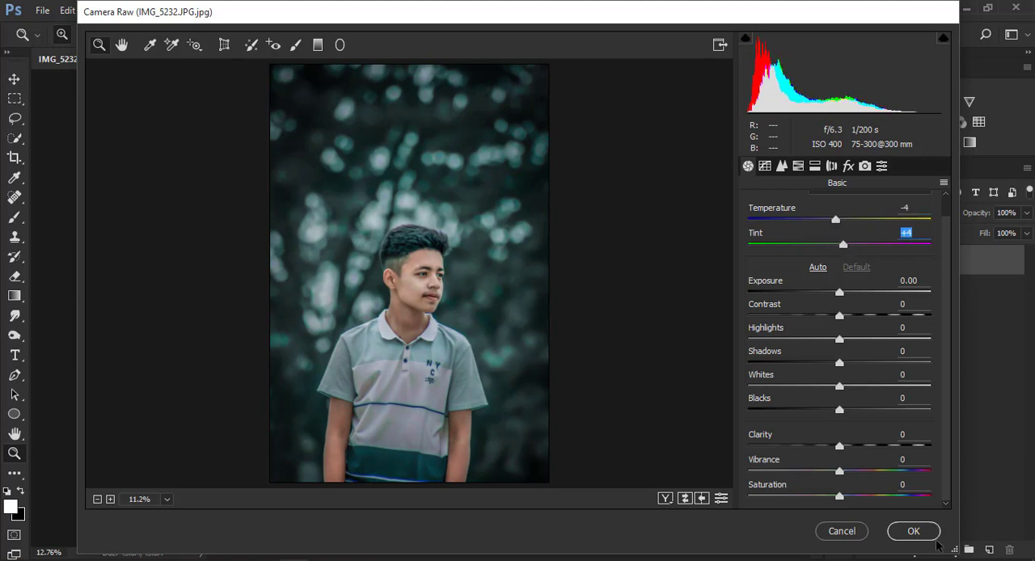
click(914, 535)
Examine the cooled color grade up close on the face and across the whole portrait.
click(465, 334)
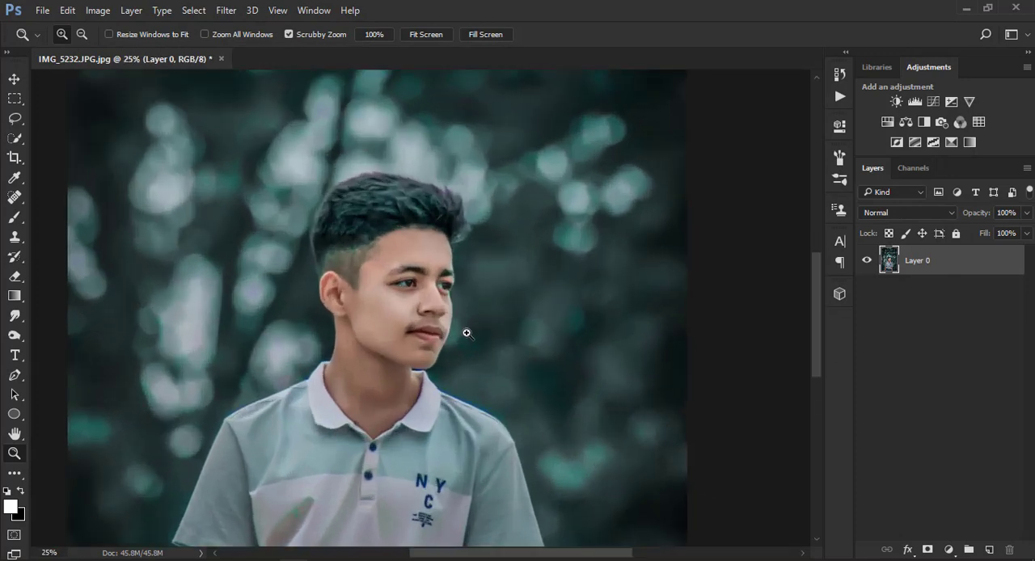
click(467, 333)
right_click(482, 300)
click(513, 312)
key(ctrl+minus)
key(ctrl+minus)
key(ctrl+minus)
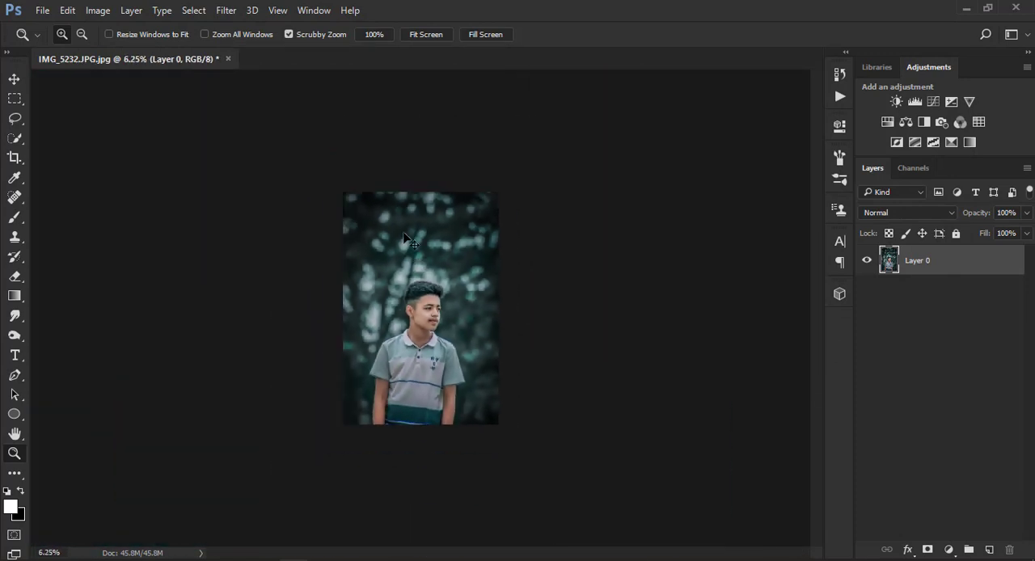
right_click(406, 239)
click(429, 244)
Duplicate the photo layer and add a 50 px white centered stroke around the duplicate at 100% opacity.
drag(937, 267, 989, 549)
click(67, 9)
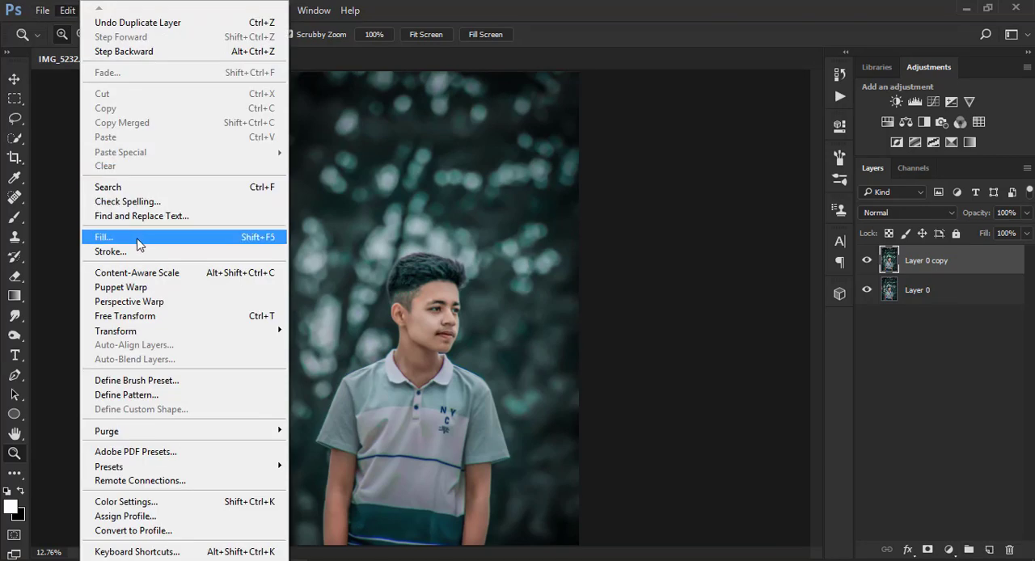
click(222, 251)
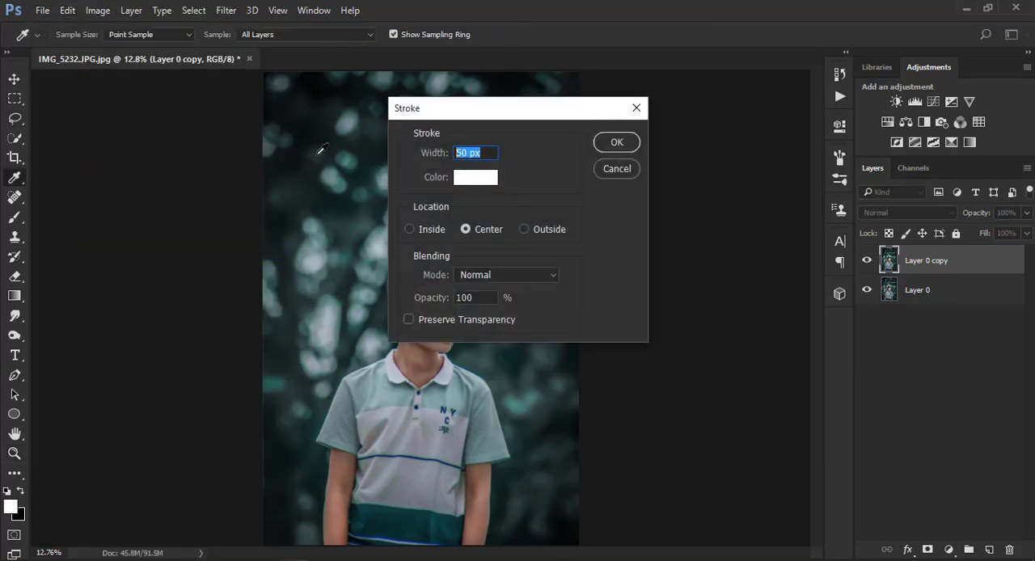
click(617, 143)
key(z)
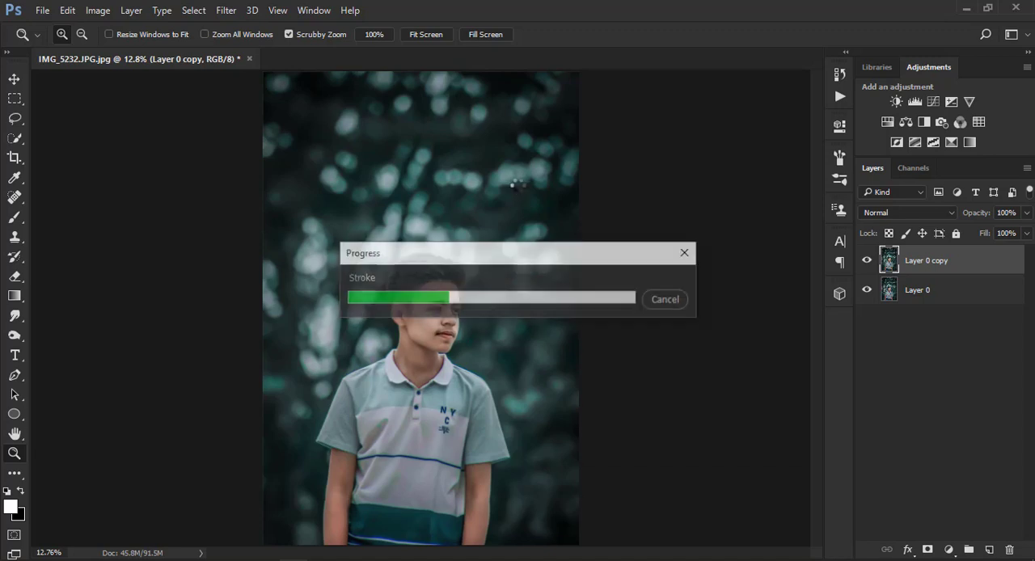
Lower the bordered duplicate layer's opacity to 51% and merge the visible layers into one.
click(1028, 213)
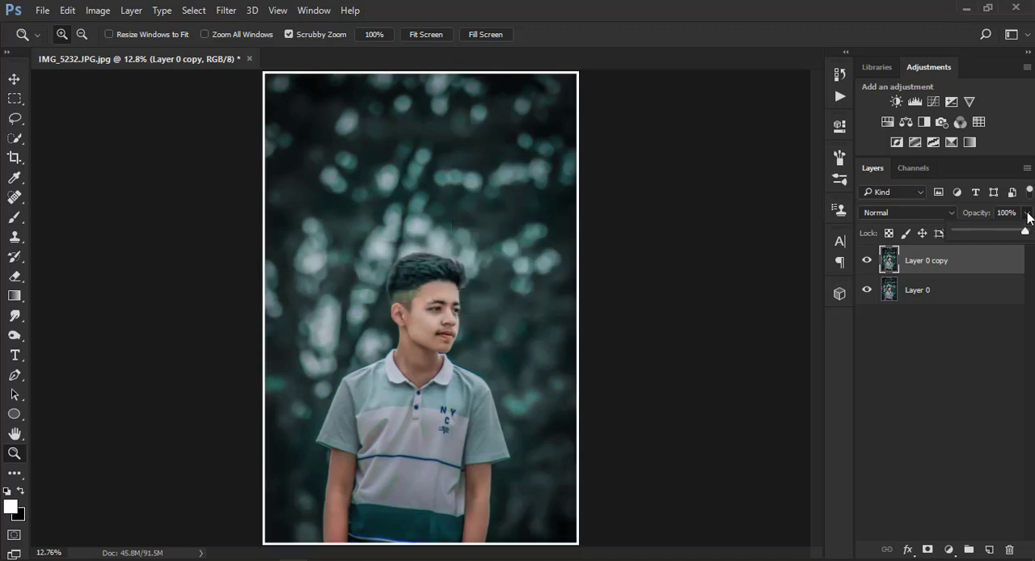
drag(1003, 236, 994, 234)
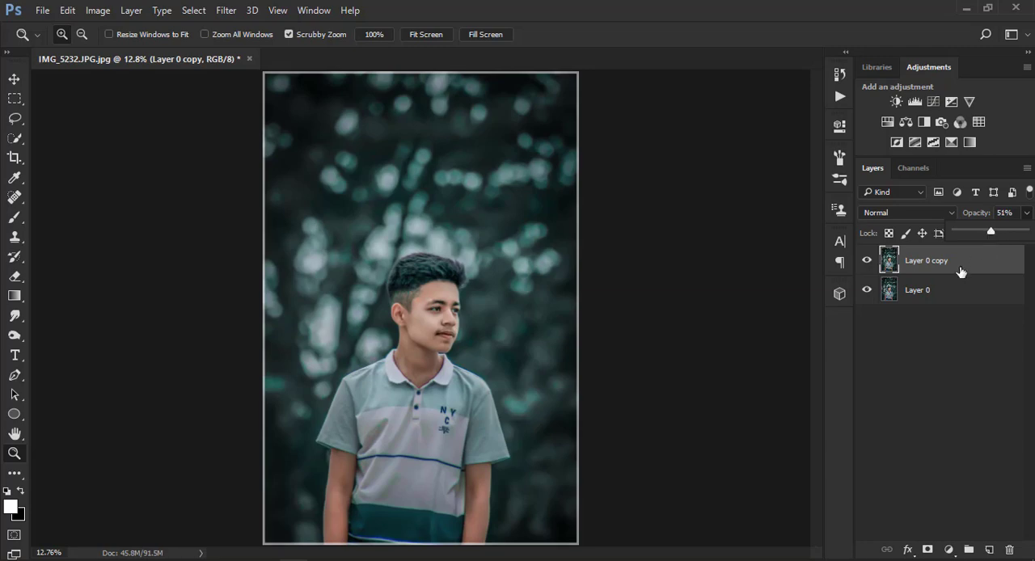
click(945, 291)
right_click(945, 291)
click(671, 532)
right_click(366, 169)
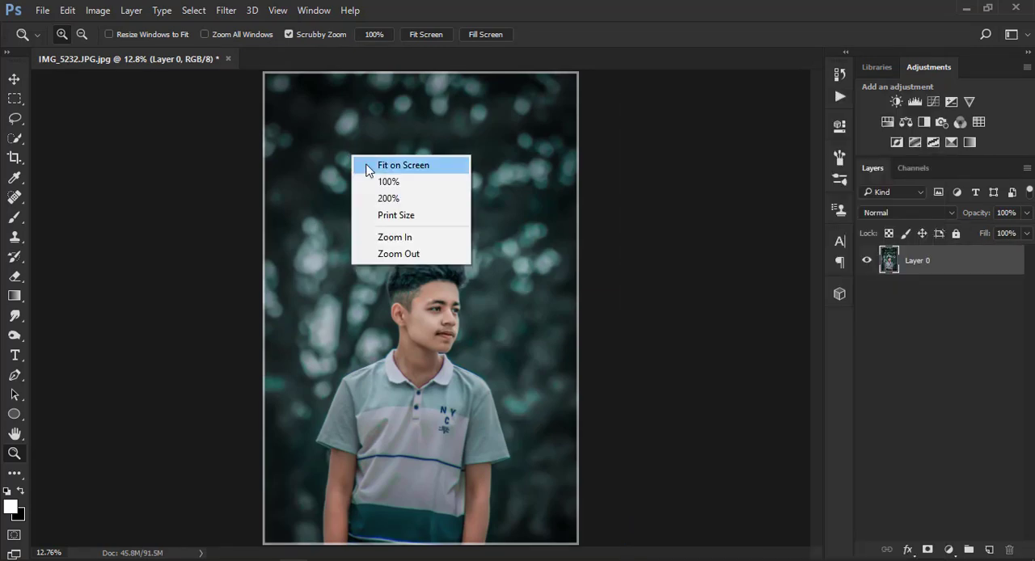
click(366, 169)
Open the ADVANCED LOGO TOP 1 image from the logo folder under ALL PICTURE on the PHOTOS (H:) drive.
click(41, 11)
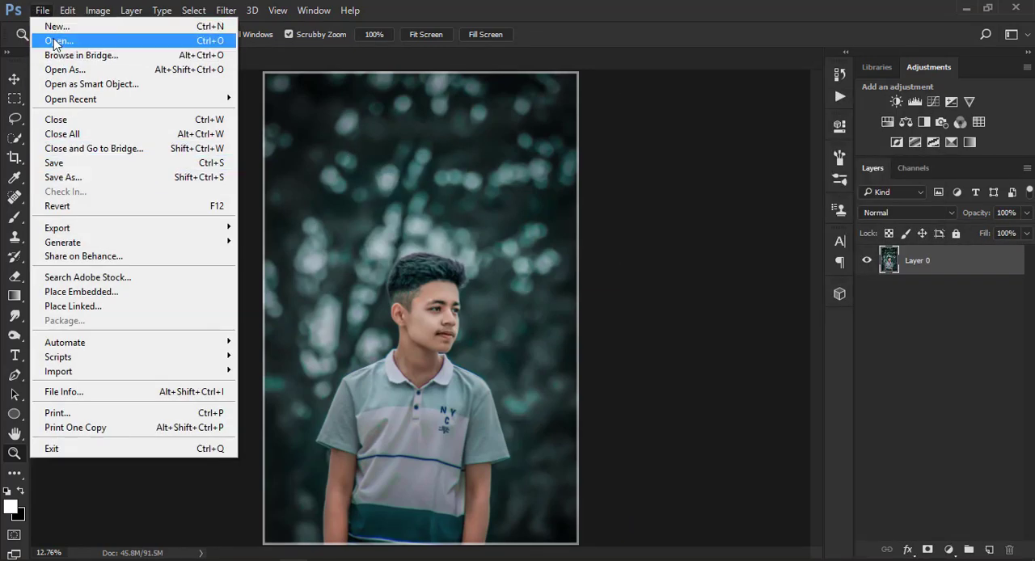
click(55, 41)
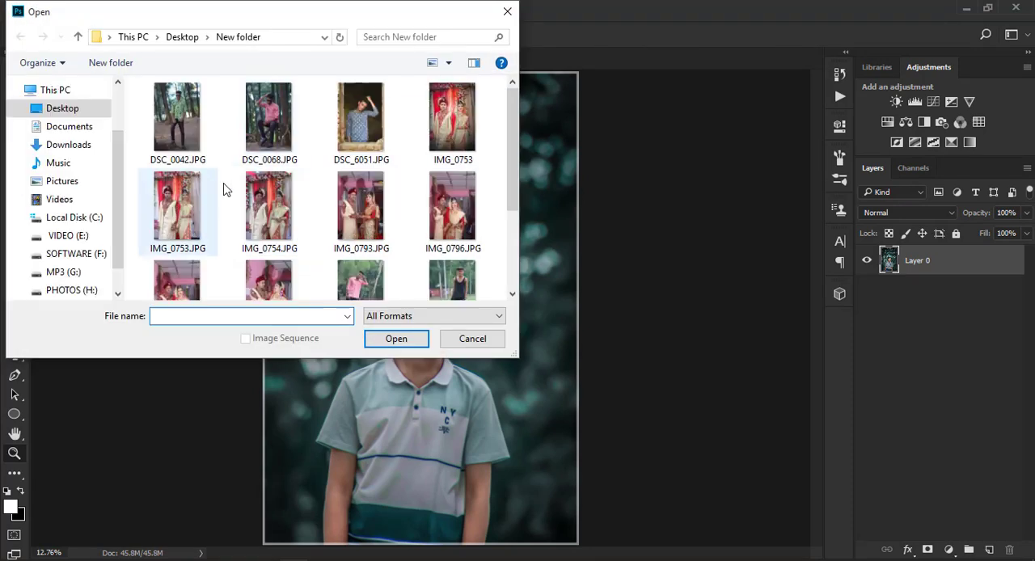
scroll(115, 217, down, 2)
click(81, 247)
double_click(178, 109)
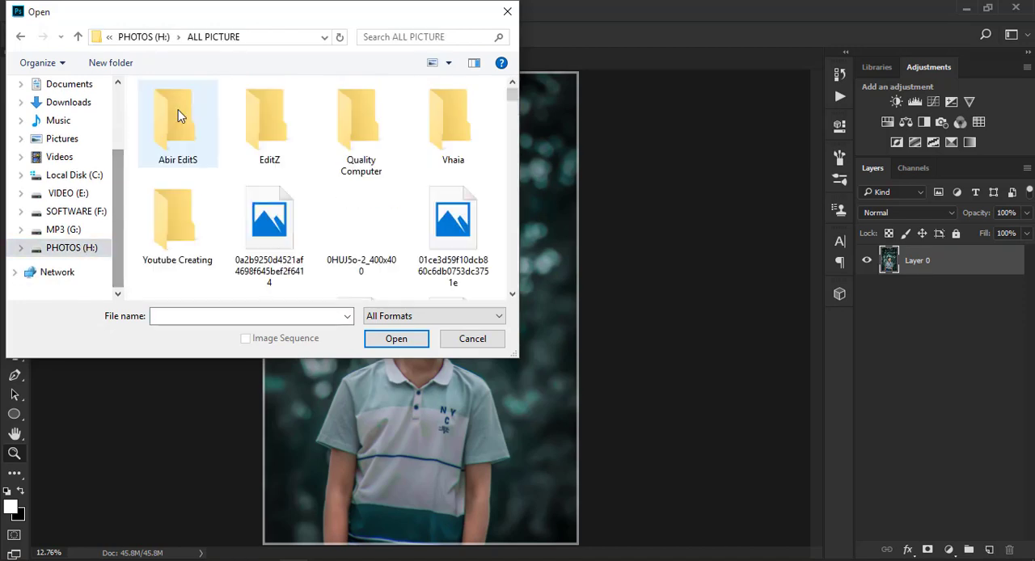
double_click(178, 109)
double_click(202, 123)
click(455, 156)
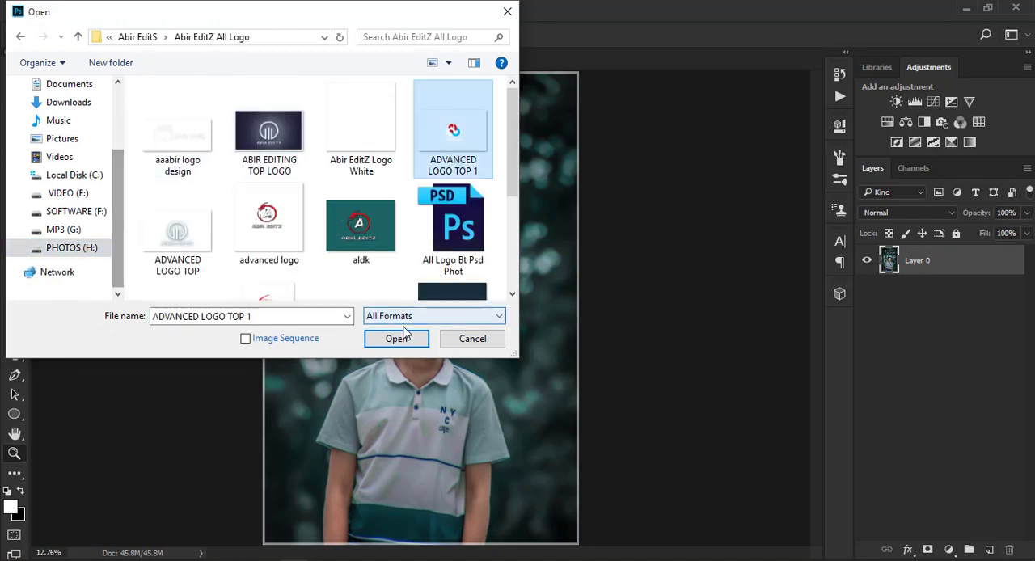
click(396, 338)
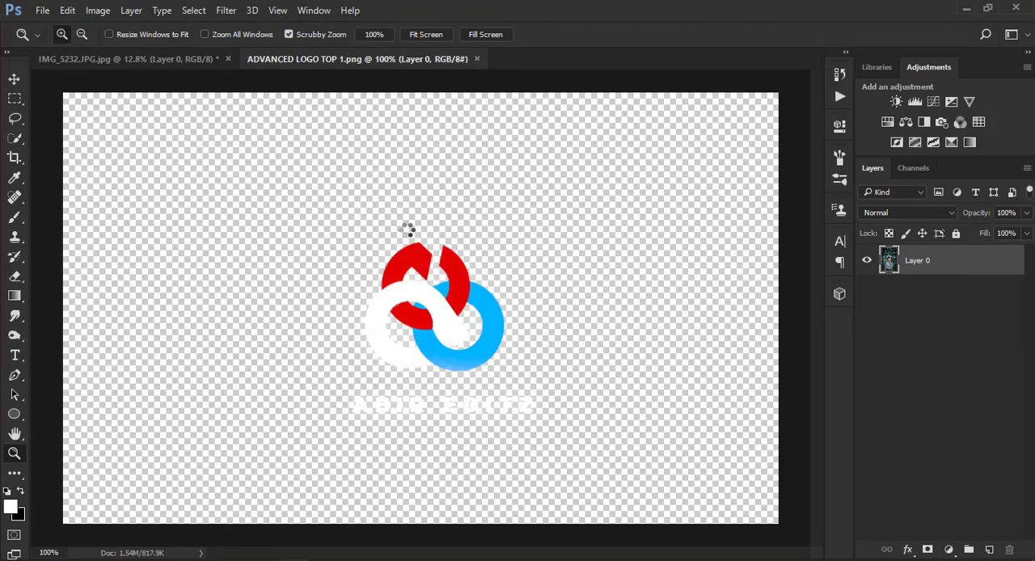
Bring the logo into the portrait as a new layer, scaled to about 111% and placed in the photo's top-right corner.
click(14, 79)
drag(398, 297, 569, 81)
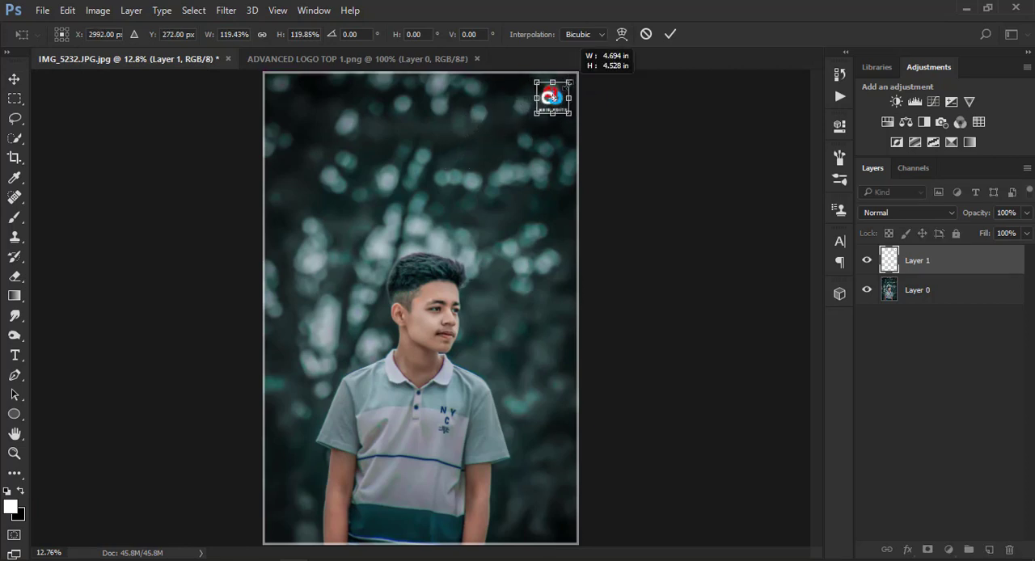
key(Right)
key(Right)
key(Up)
key(Up)
key(Up)
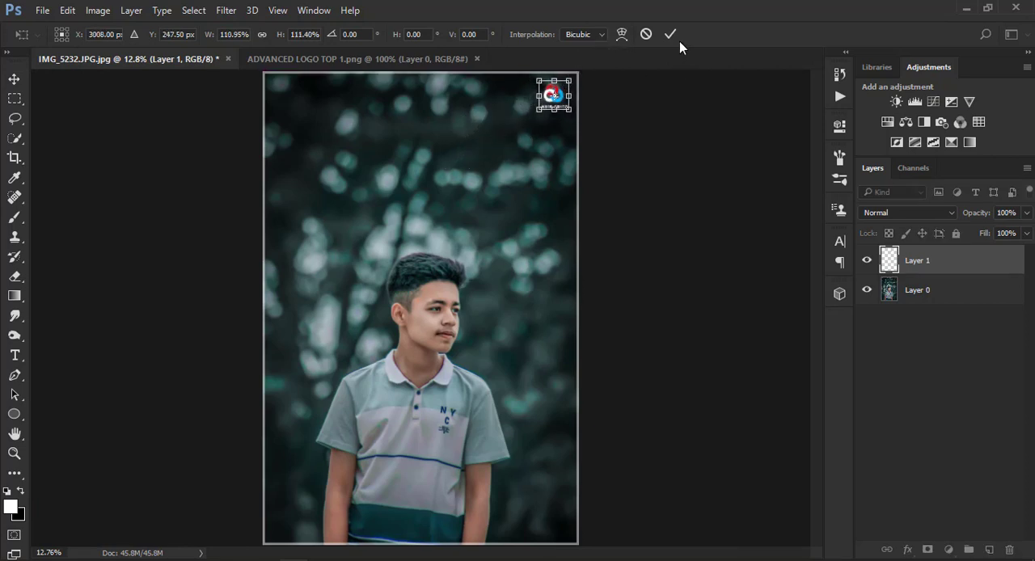
key(Right)
key(Right)
key(Right)
key(Right)
key(Up)
key(Up)
click(671, 34)
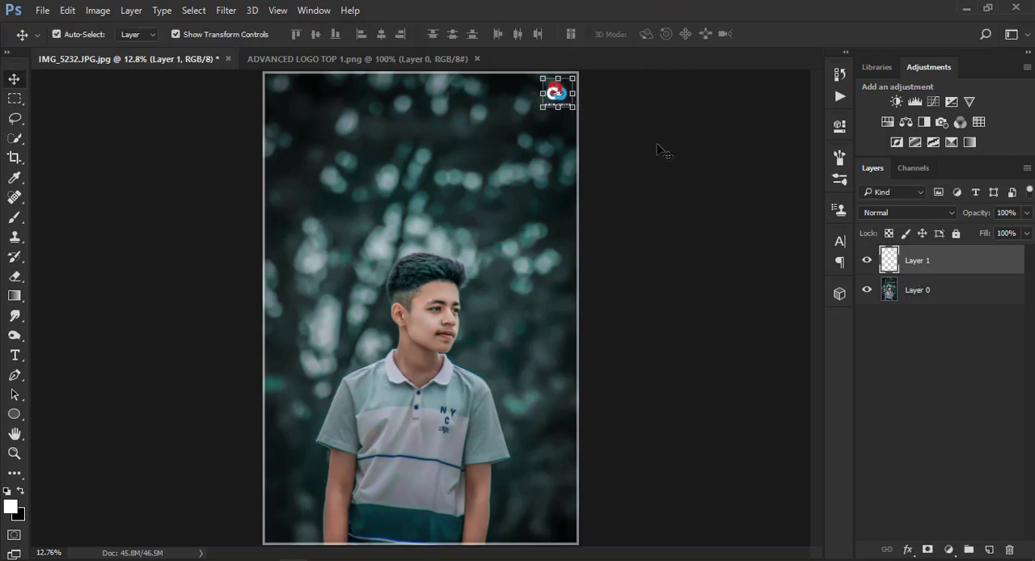
Merge the visible logo and photo layers into a single layer.
right_click(942, 303)
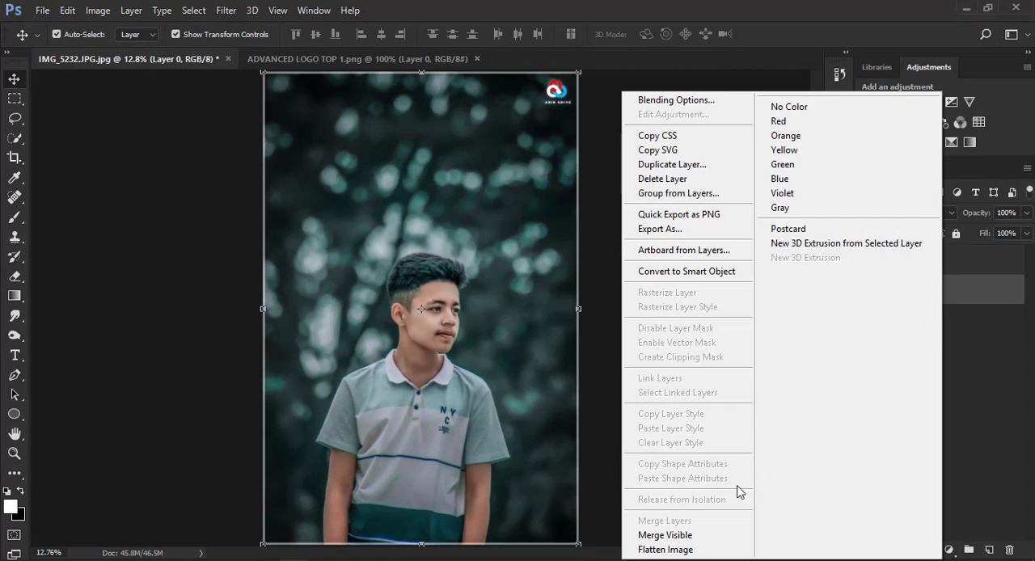
click(962, 261)
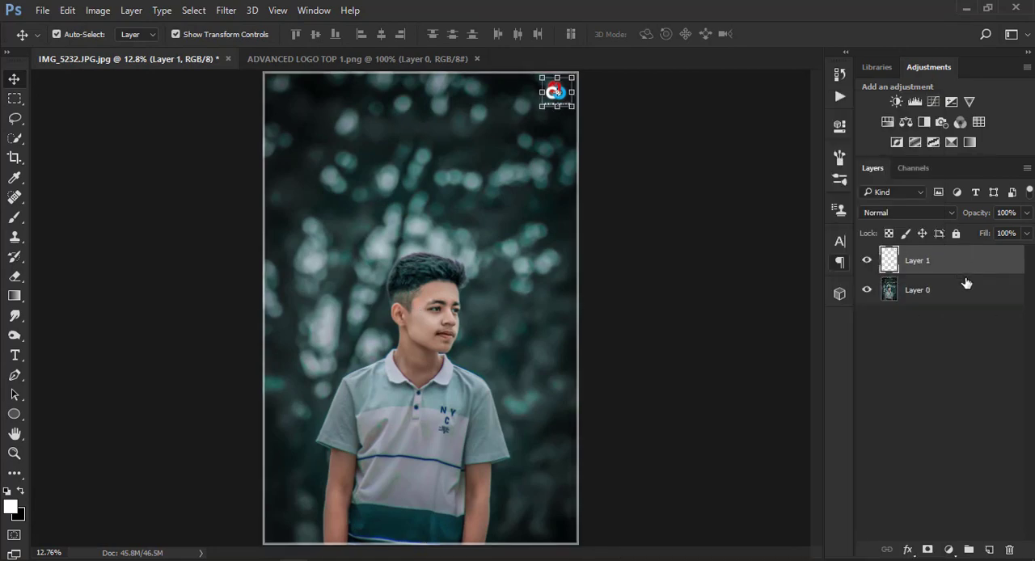
right_click(966, 285)
click(687, 534)
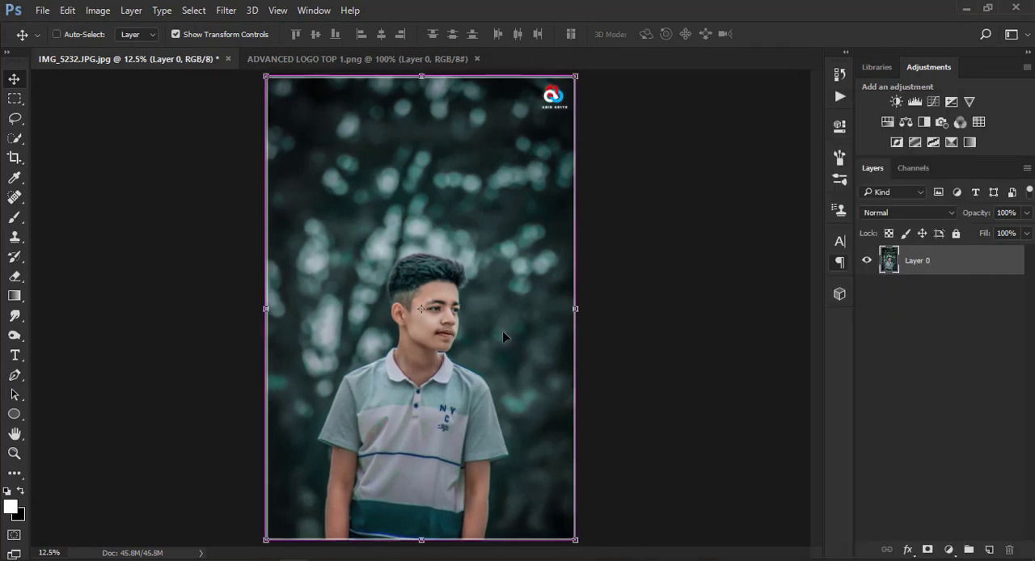
Check the finished portrait with its border and logo as a whole.
key(ctrl+minus)
key(ctrl+minus)
key(ctrl+minus)
key(ctrl+plus)
key(ctrl+plus)
click(15, 453)
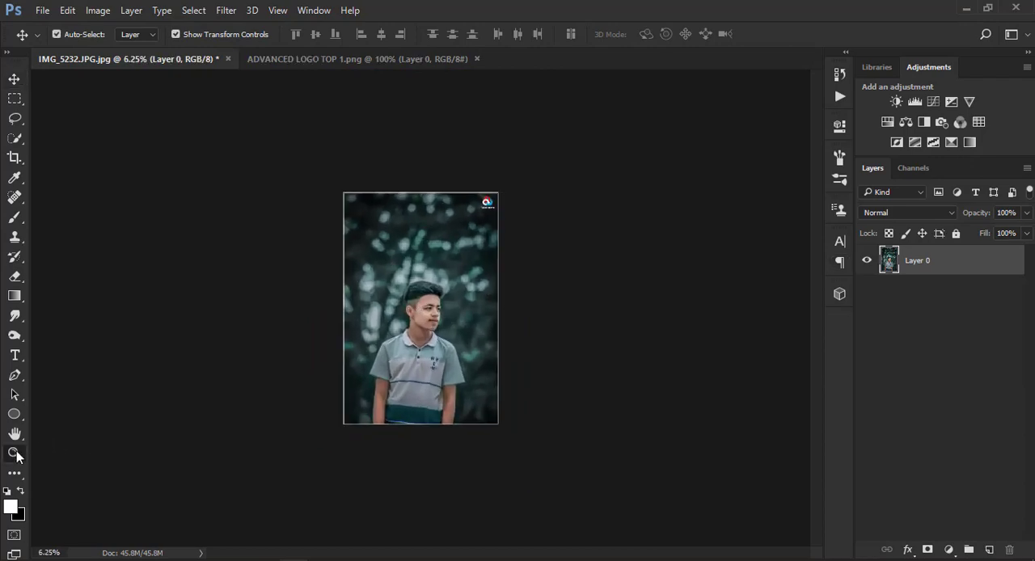